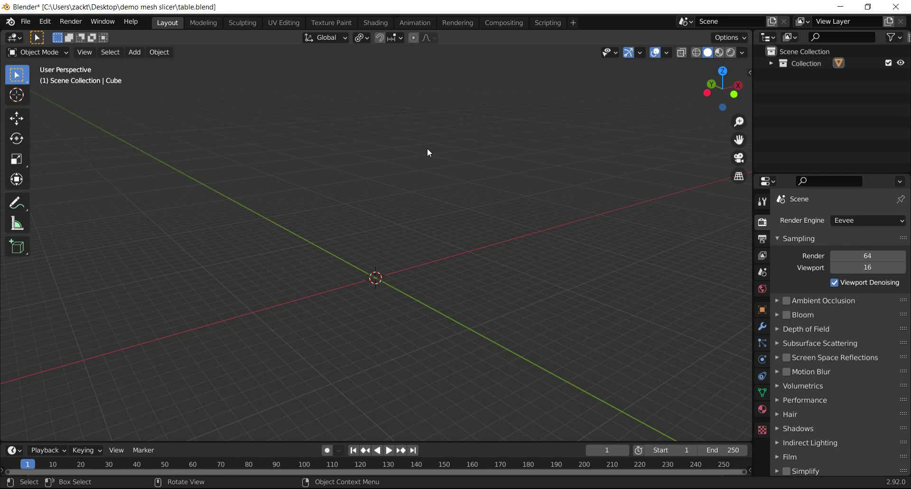
Install the add-on MeshSlicer.py from the Downloads folder, filtering the files by "mesh", and close the preferences.
left_click(45, 22)
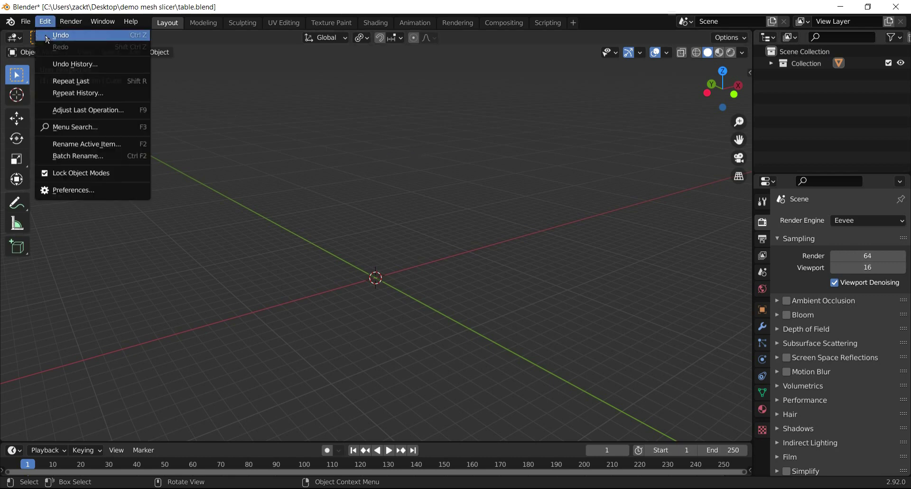
left_click(74, 190)
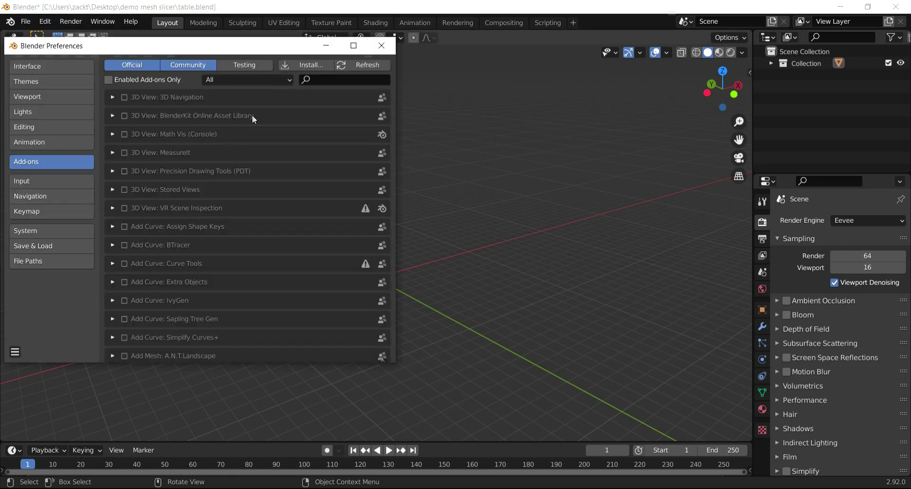
left_click(300, 67)
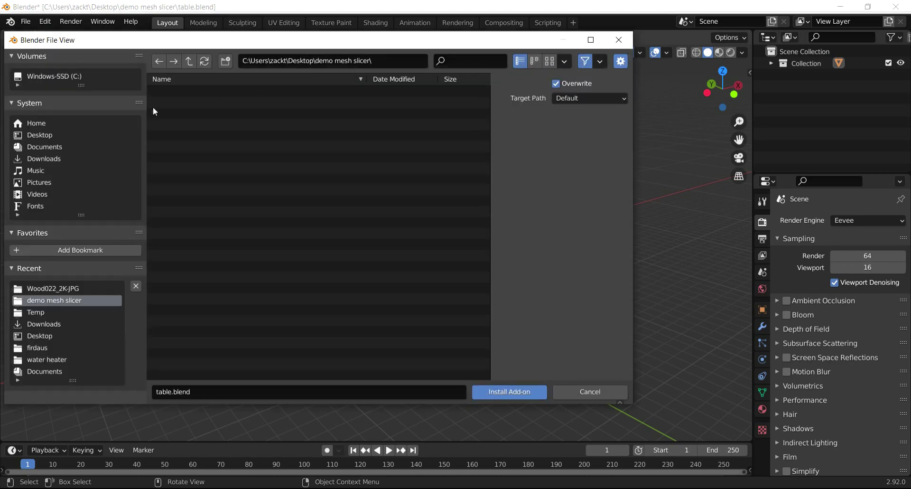
left_click(50, 160)
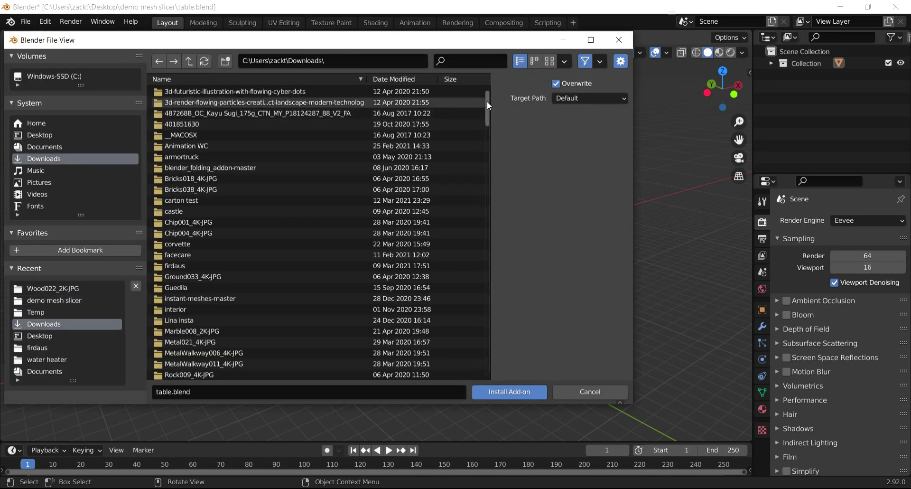
left_click_drag(487, 101, 496, 375)
left_click(469, 62)
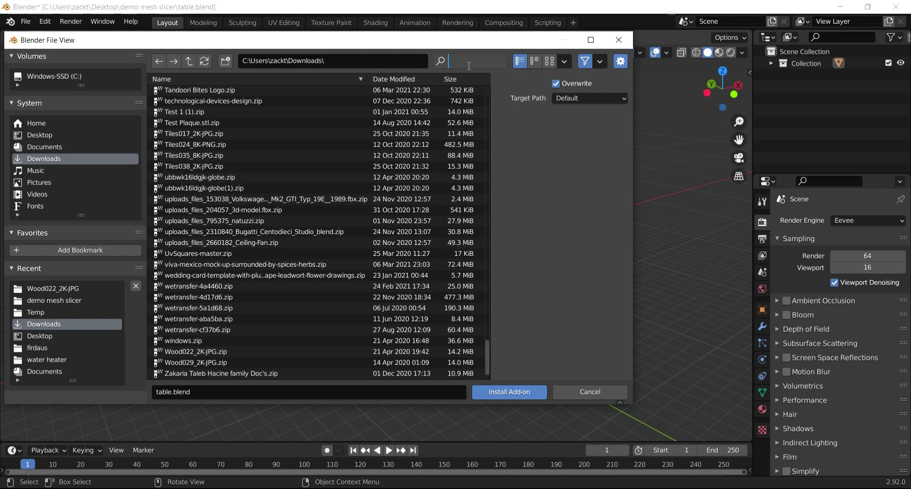
type("mesh")
key("Return")
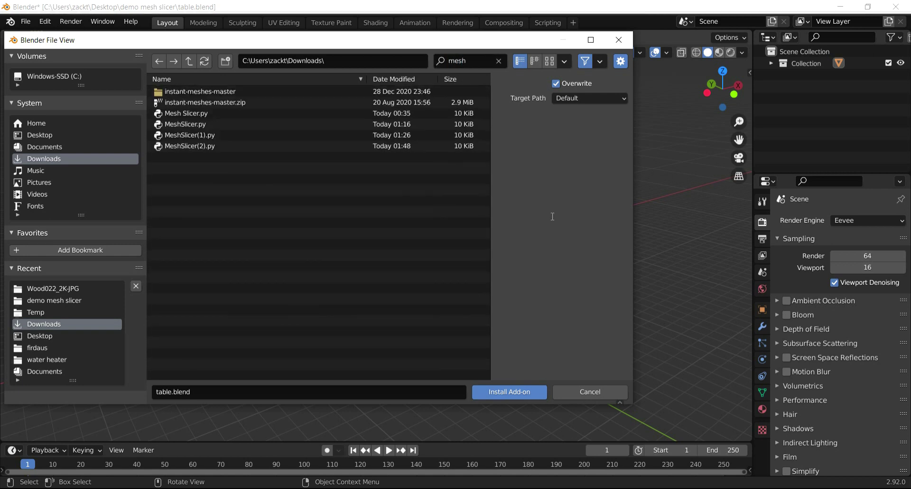
left_click(202, 125)
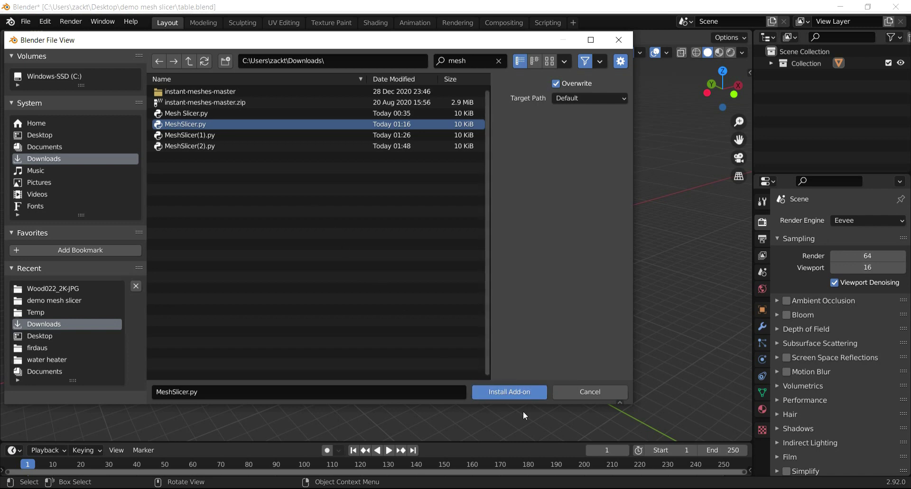
left_click(518, 395)
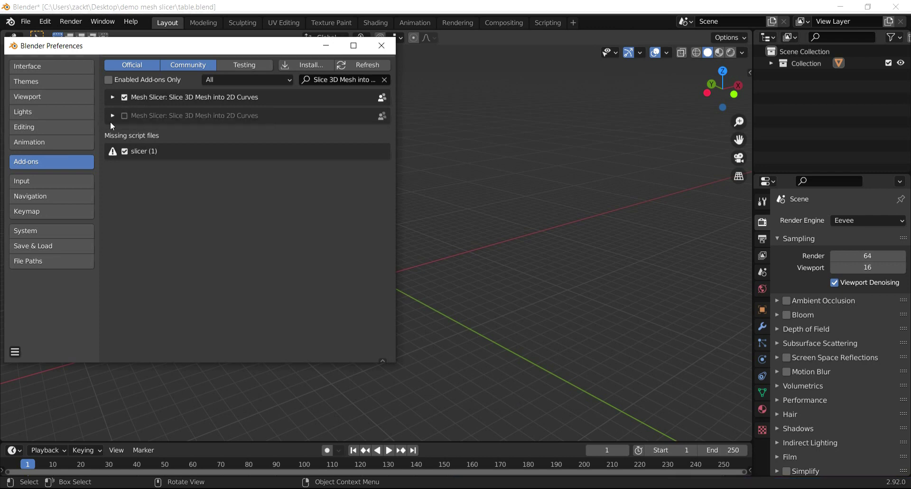
left_click(15, 352)
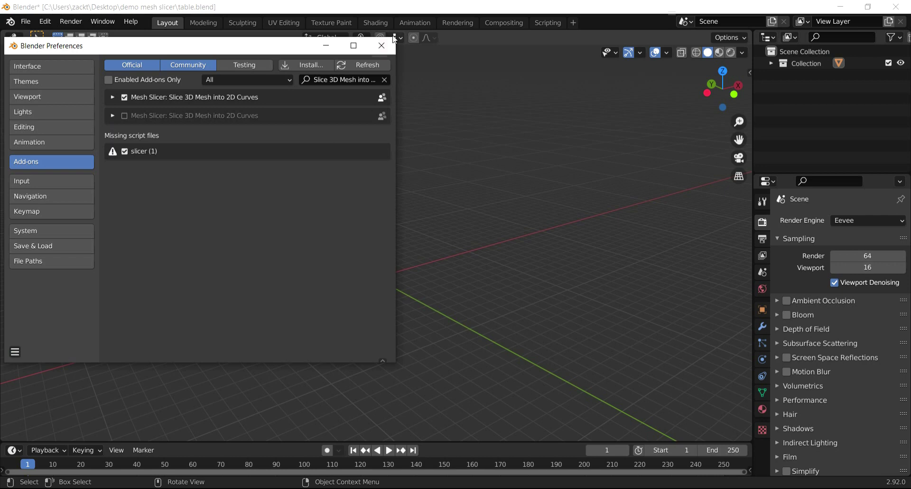
left_click(382, 45)
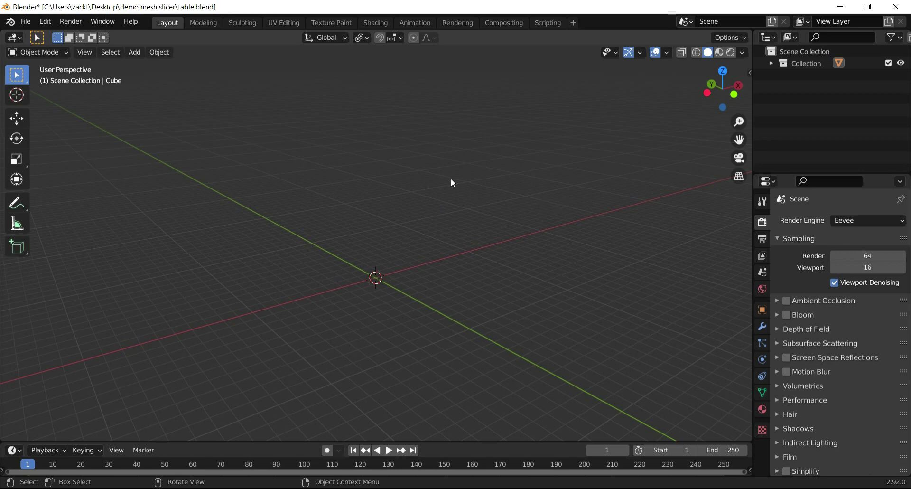
Show the Mesh Slicer sidebar, widened to fit its text, and unhide the Cube object in the Collection.
key("n")
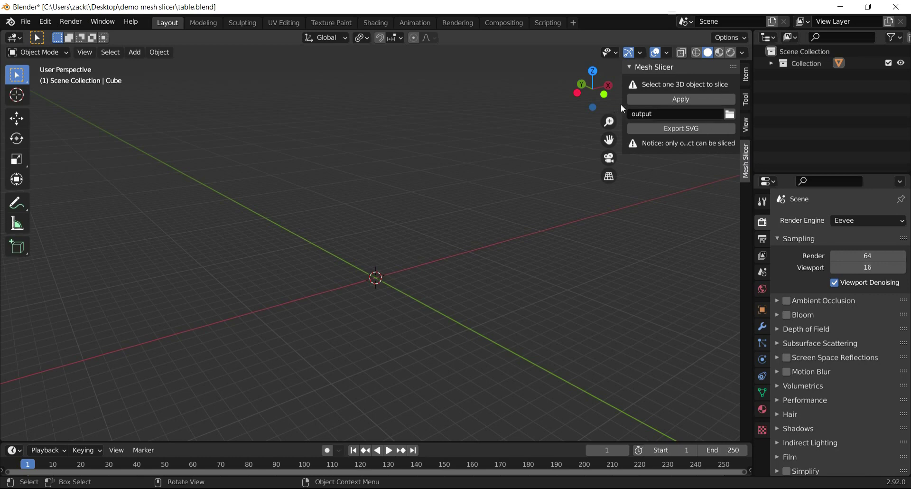
left_click_drag(622, 103, 552, 103)
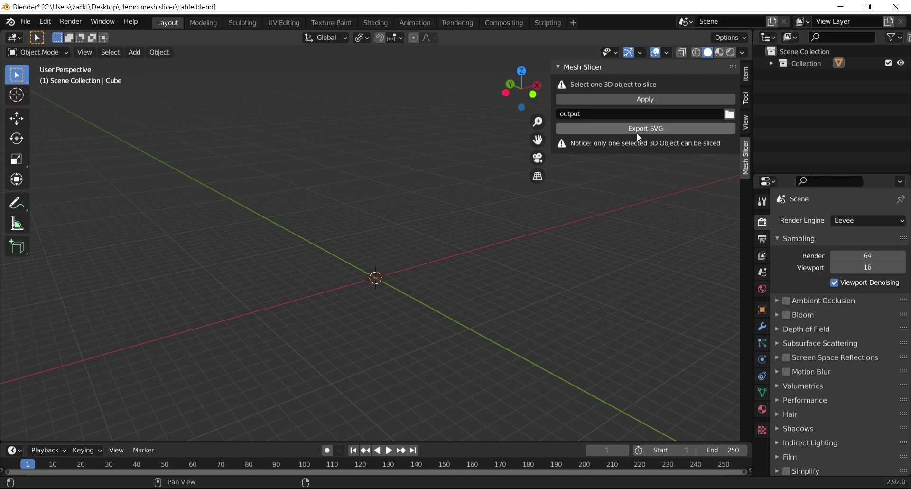
left_click(771, 63)
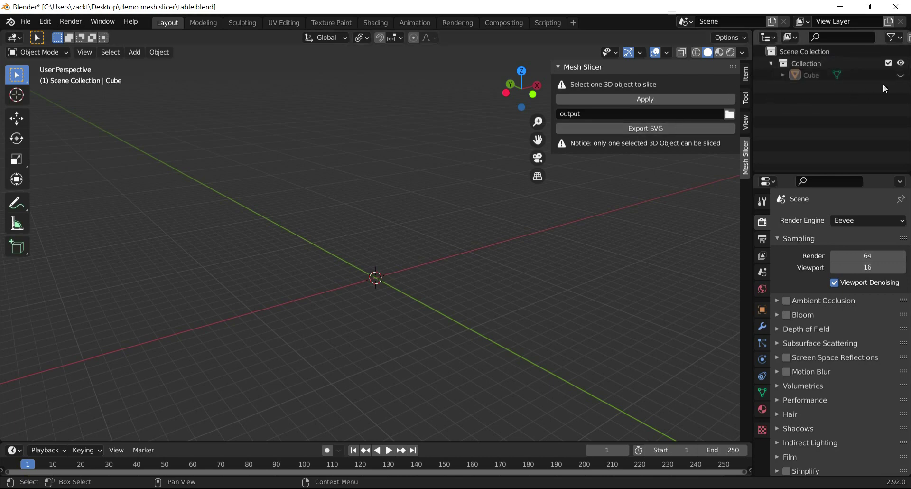
left_click(902, 76)
middle_click_drag(596, 192, 486, 261)
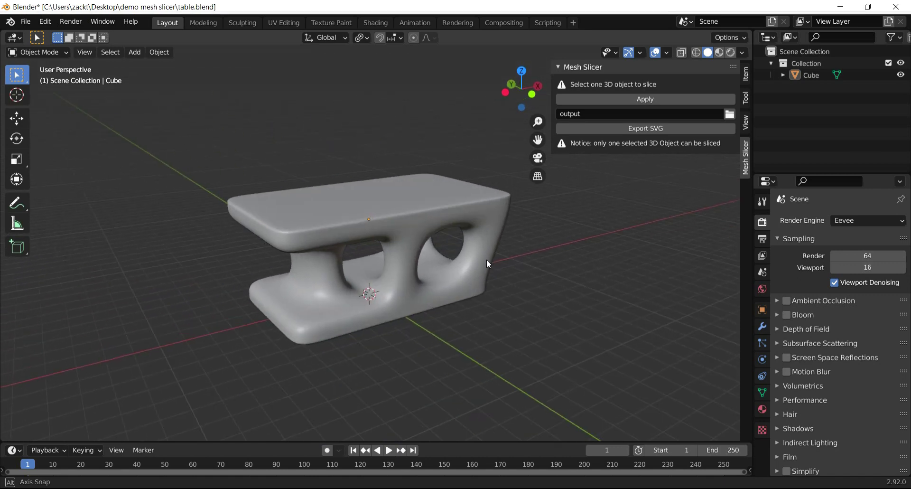
Slice the table mesh with Mesh Slicer, using 50 slices and 0.30 space between slices.
left_click(430, 213)
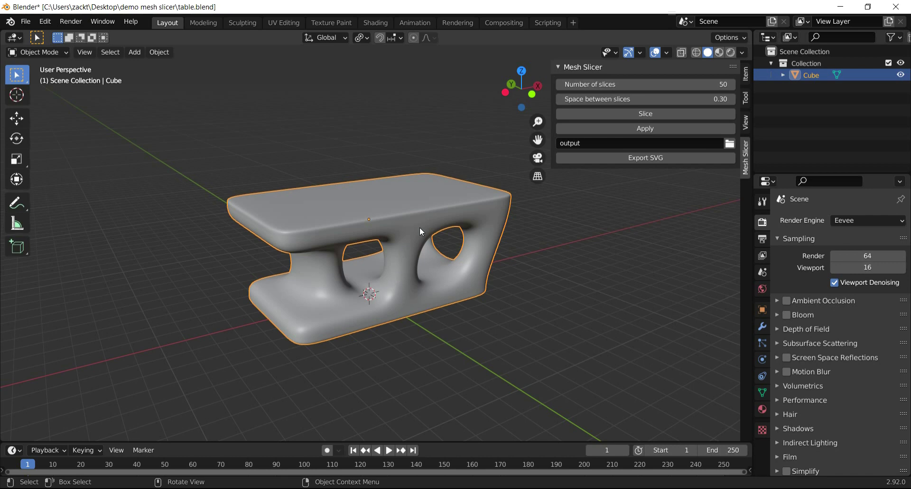
left_click(717, 86)
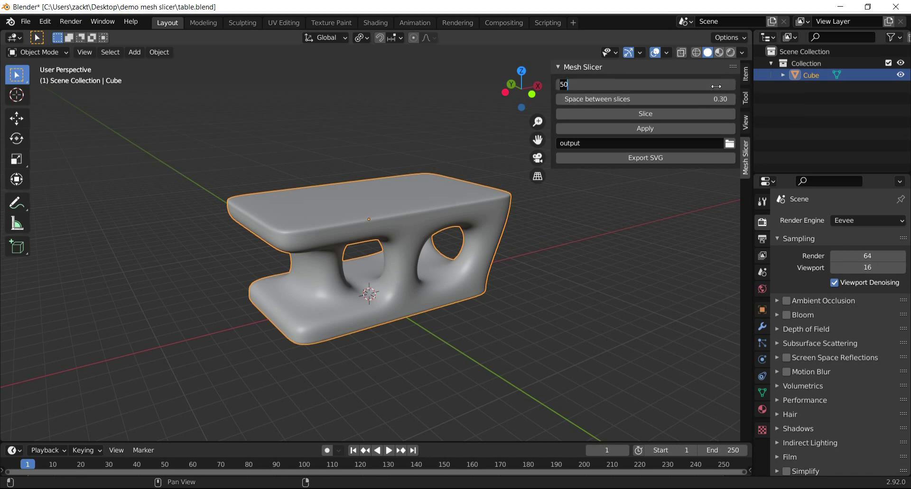
key("Tab")
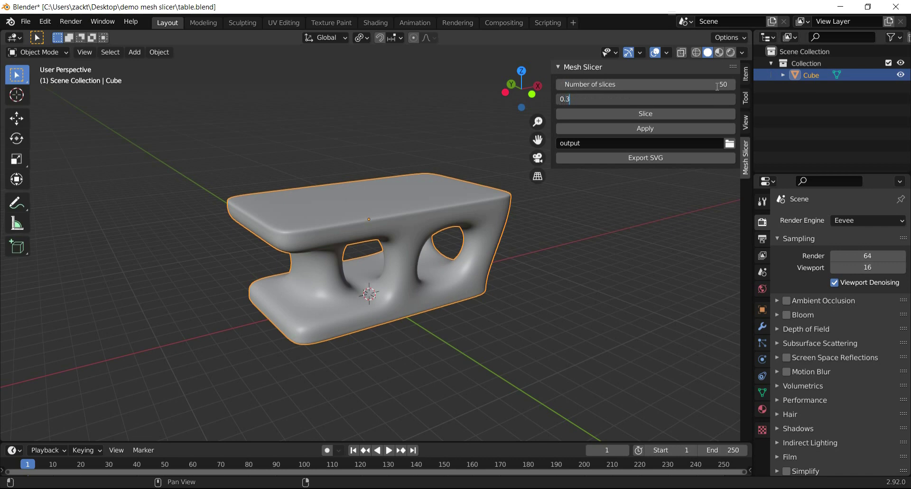
key("Return")
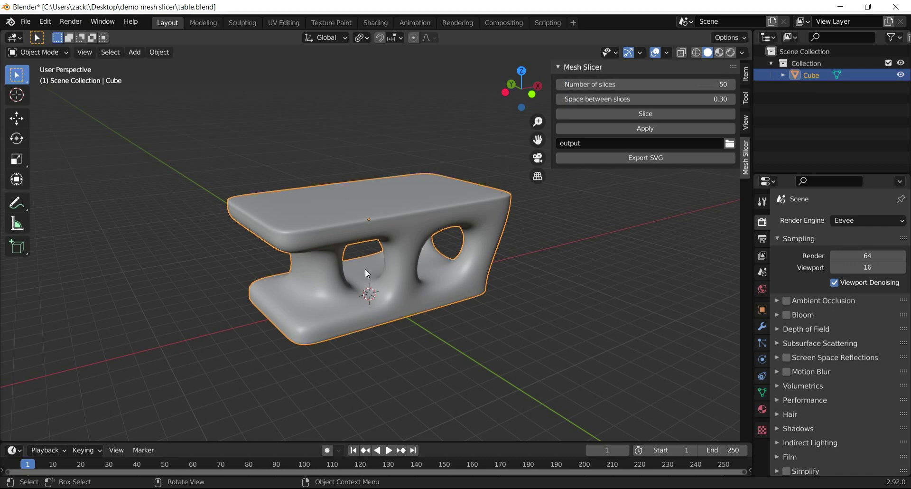
left_click(665, 113)
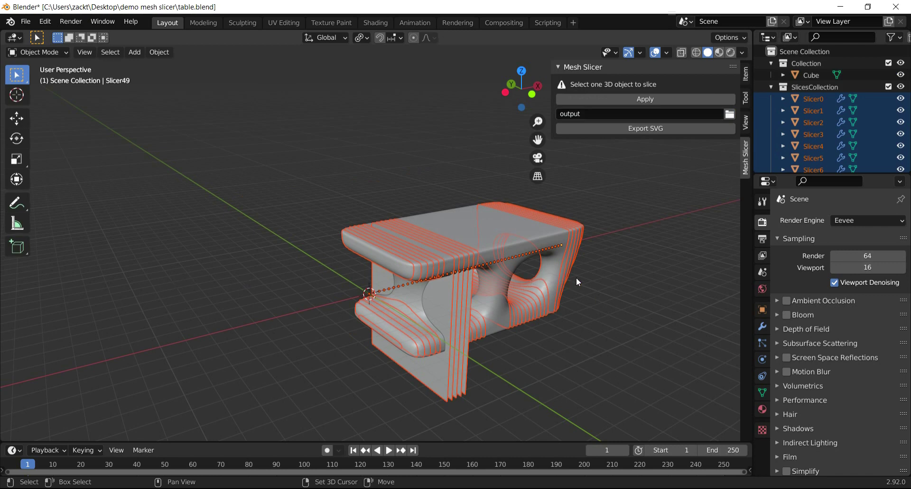
Deselect the generated slices and hide the original Cube table mesh.
middle_click_drag(577, 280, 460, 268, "shift")
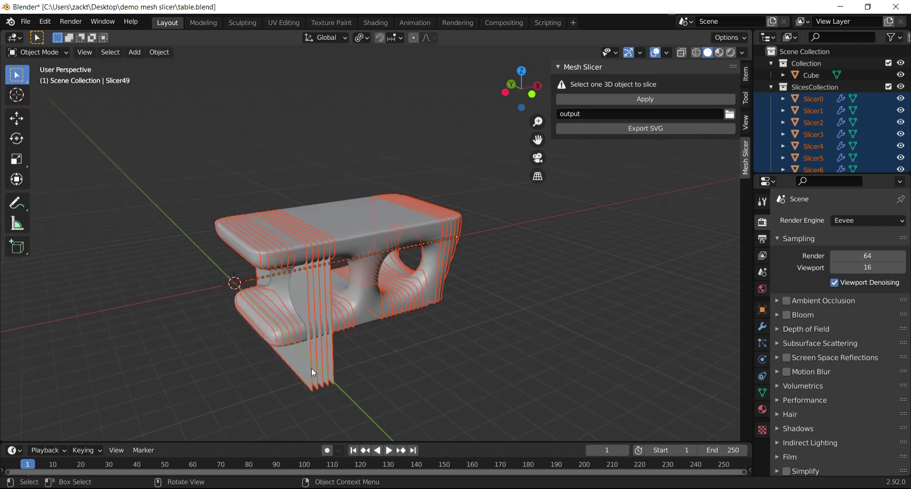
middle_click_drag(374, 354, 379, 319)
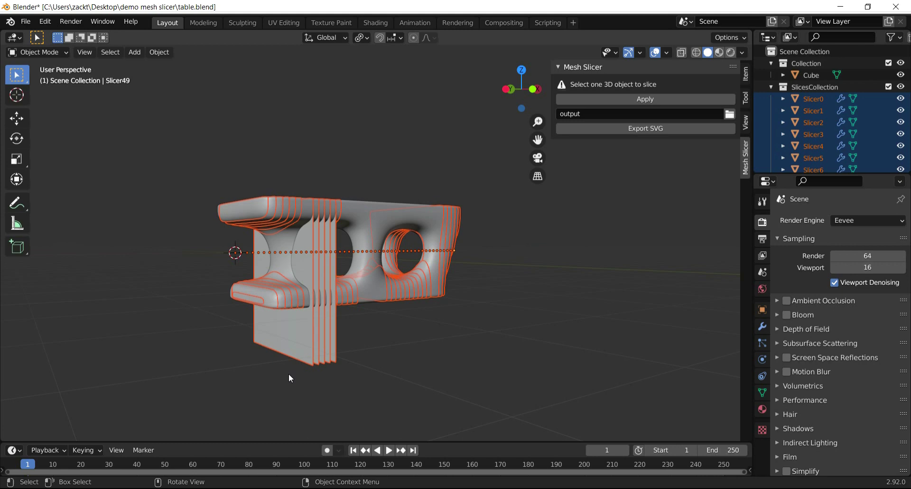
middle_click_drag(312, 342, 387, 357)
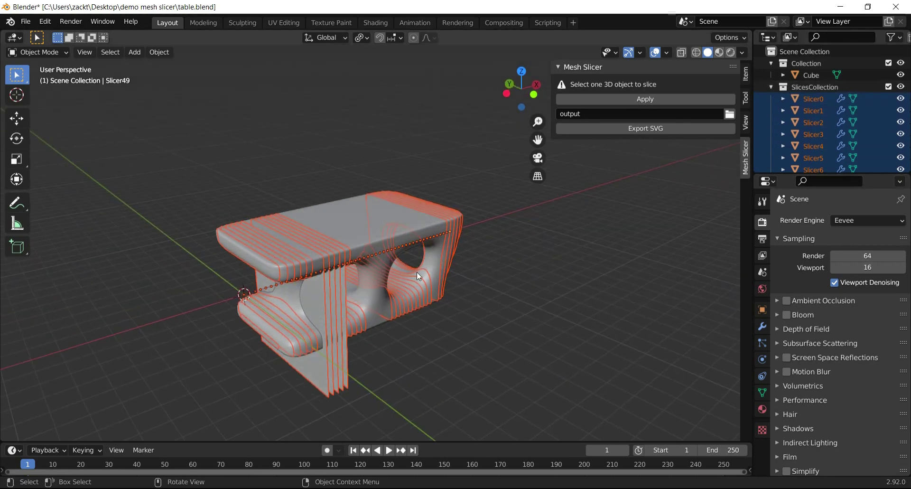
key("r")
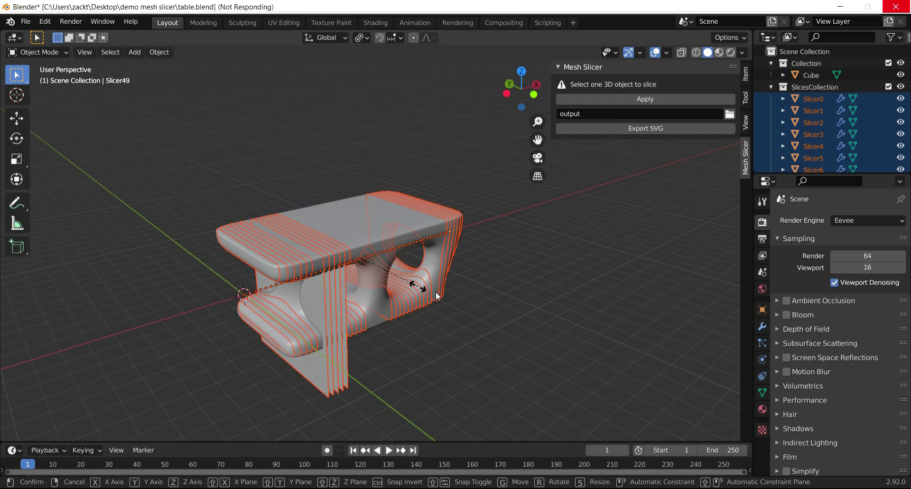
left_click(488, 289)
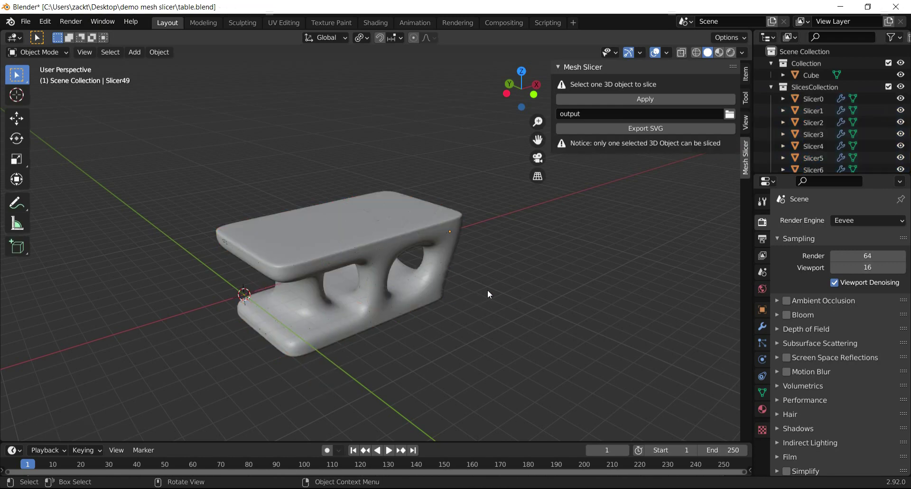
left_click(380, 241)
key("h")
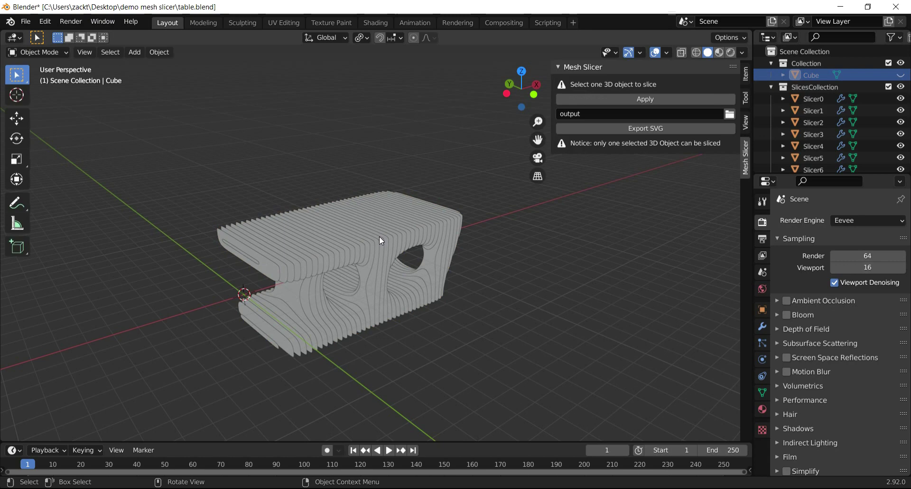
Delete the small outermost slice, Slicer0, at the near end of the table.
mouse_move(431, 244)
middle_mouse_down()
mouse_move(329, 240)
mouse_move(433, 241)
middle_mouse_up()
scroll(366, 264, "up", 2)
middle_click_drag(366, 264, 378, 249)
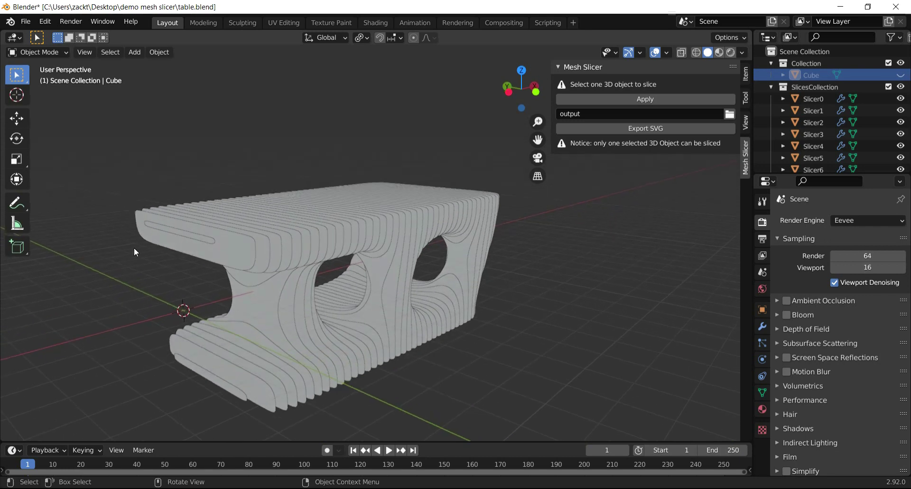
left_click(178, 232)
middle_click_drag(178, 232, 205, 307)
left_click(193, 349, "shift")
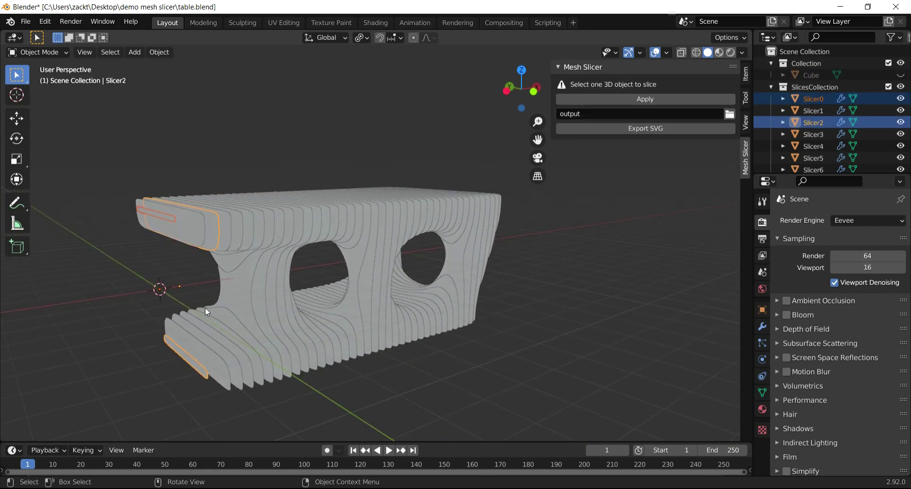
left_click(150, 211)
key("x")
left_click(150, 212)
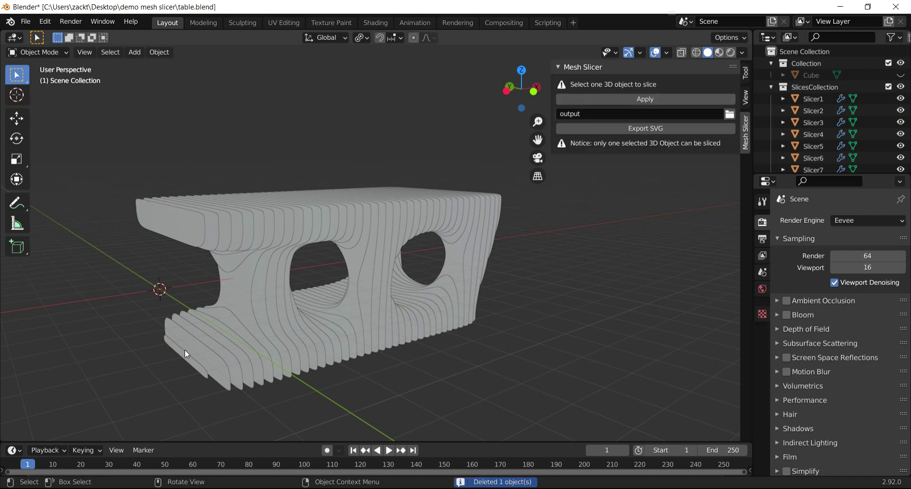
Add a Solidify modifier to the end slice Slicer1, after its Boolean modifier.
left_click(185, 359)
middle_click_drag(183, 356, 491, 280)
key("alt+a")
left_click(207, 251)
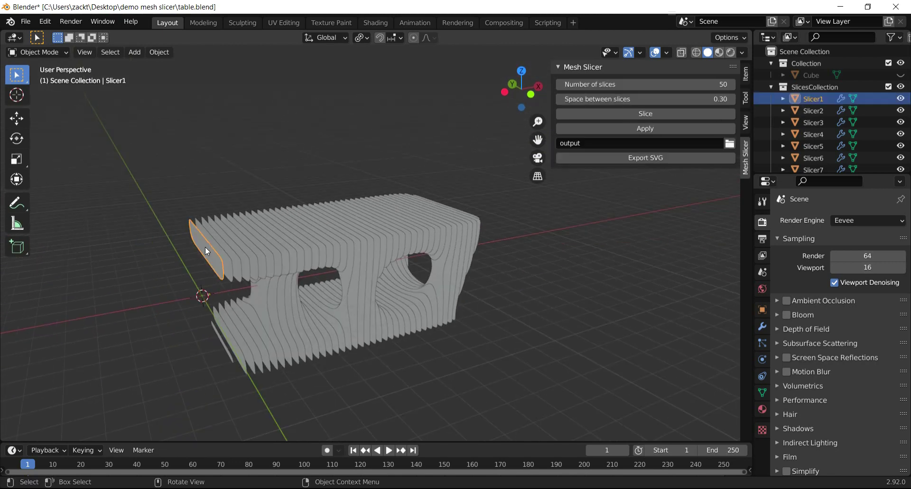
left_click(762, 326)
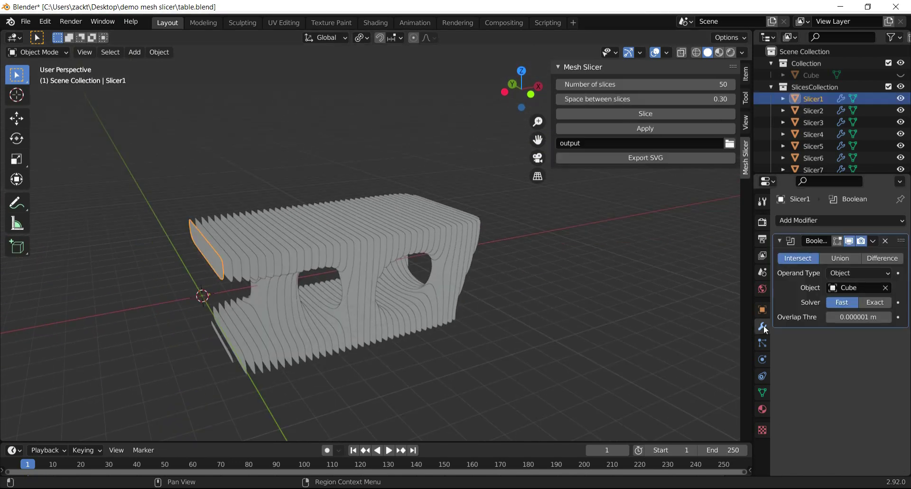
left_click_drag(750, 232, 668, 231)
left_click(886, 222)
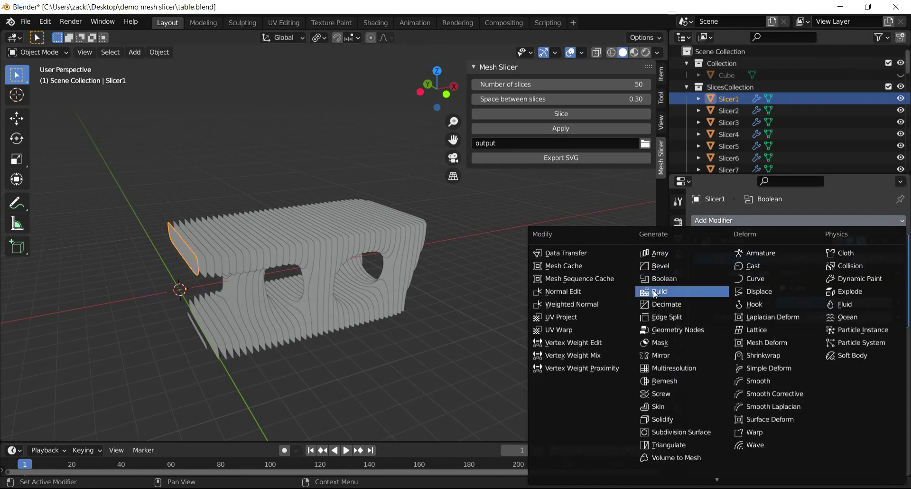
left_click(674, 418)
Try a Solidify thickness of 0.025 m on end slice Slicer1 in front wireframe view, and settle on 0.023 m.
key("KP_1")
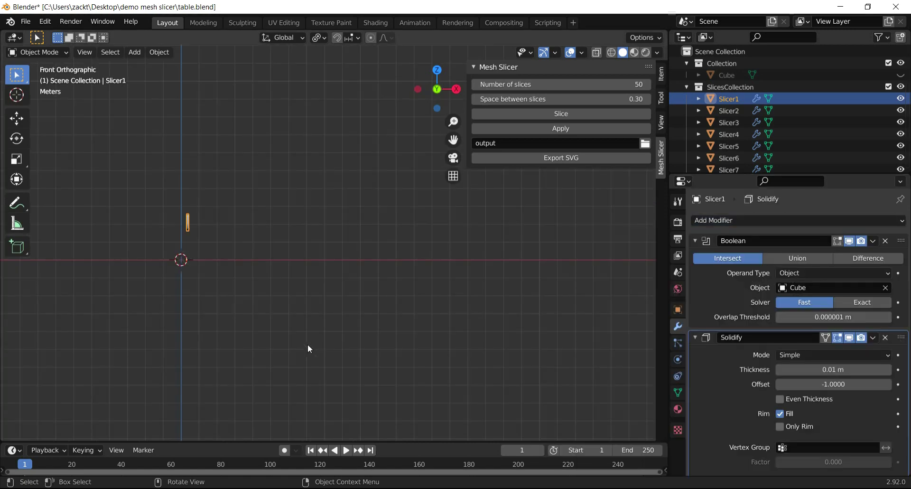
scroll(233, 234, "up", 3)
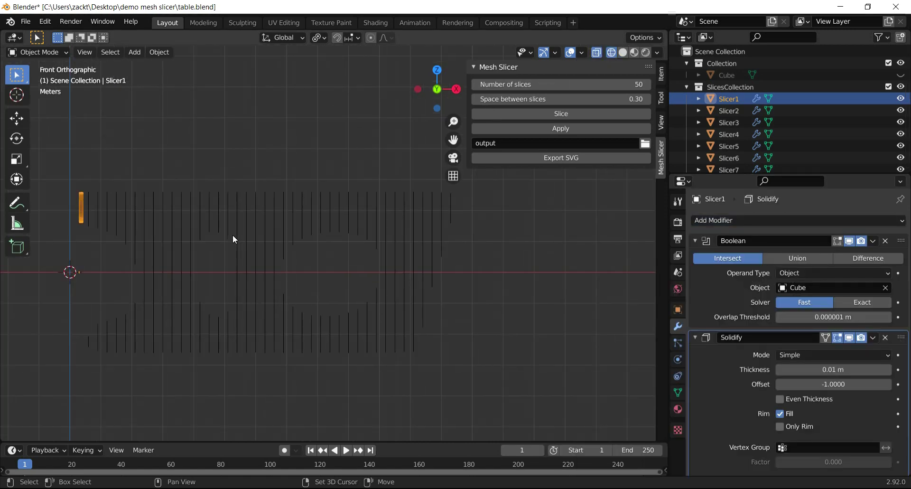
middle_click_drag(232, 235, 338, 244, "shift")
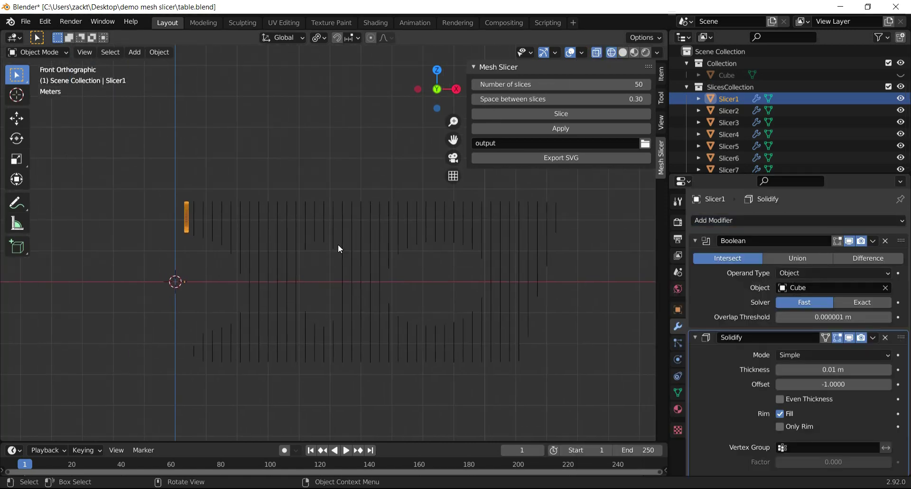
scroll(850, 311, "down", 2)
left_click(847, 331)
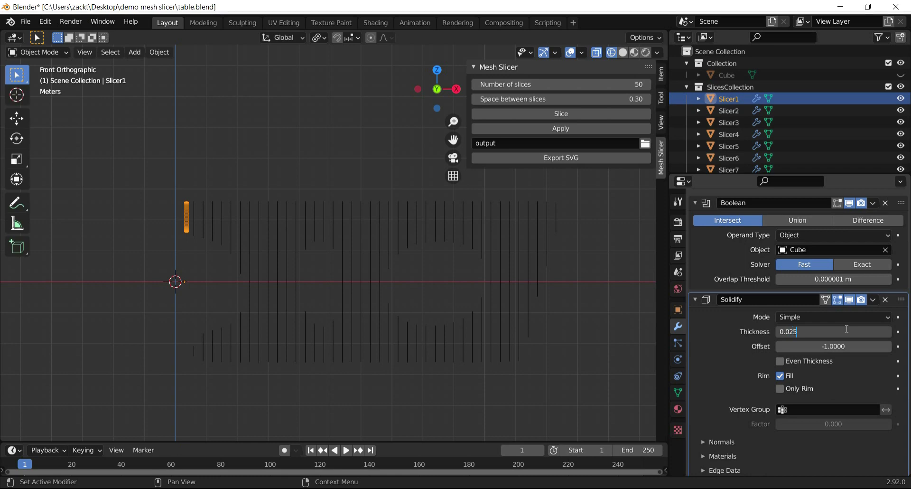
key("Return")
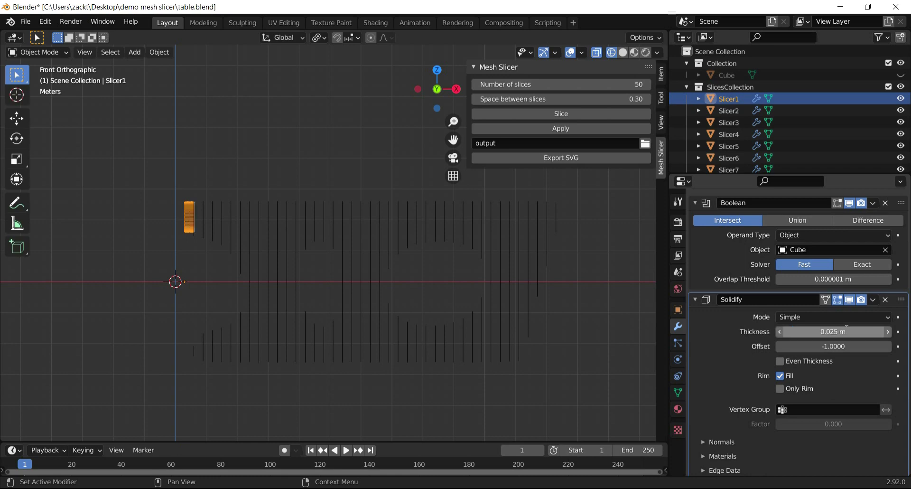
left_click(846, 328)
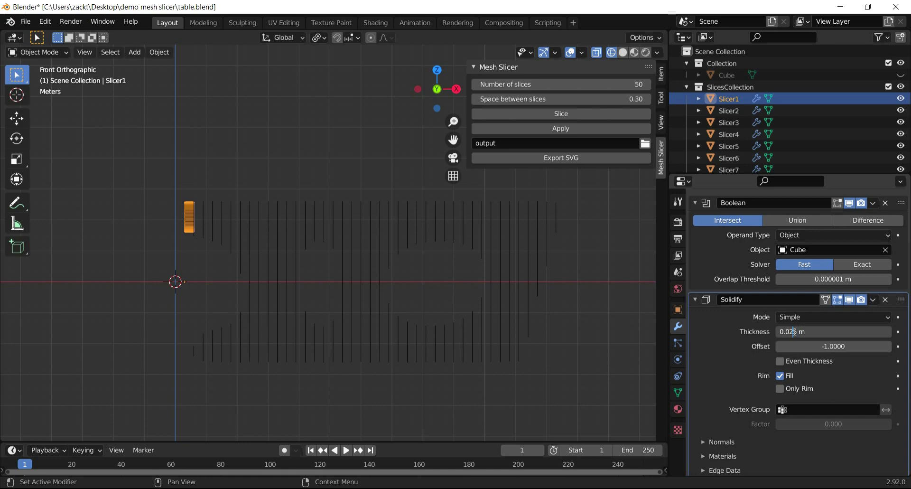
left_click(798, 331)
type("3")
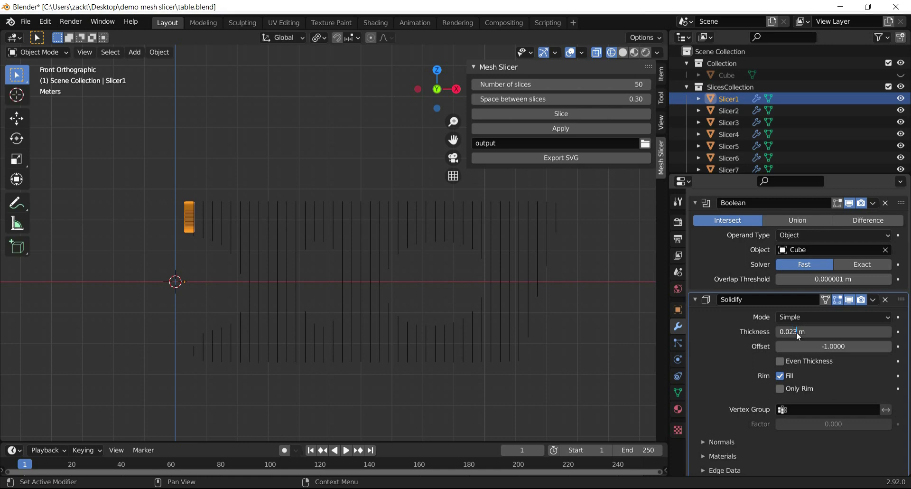
key("Return")
Select all the slices and link Slicer1's modifiers to them, collapsing the Boolean and Solidify settings.
left_click_drag(533, 193, 106, 411)
key("ctrl+l")
mouse_move(175, 297)
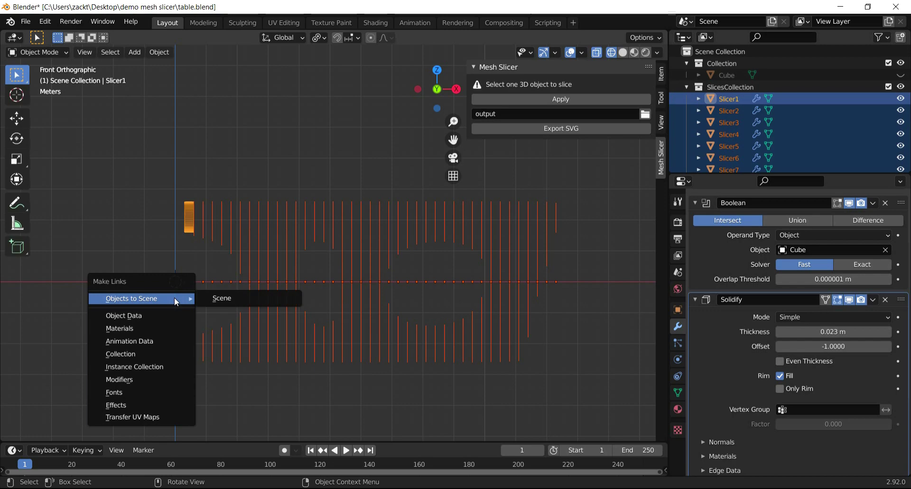
left_click(124, 380)
left_click(695, 204)
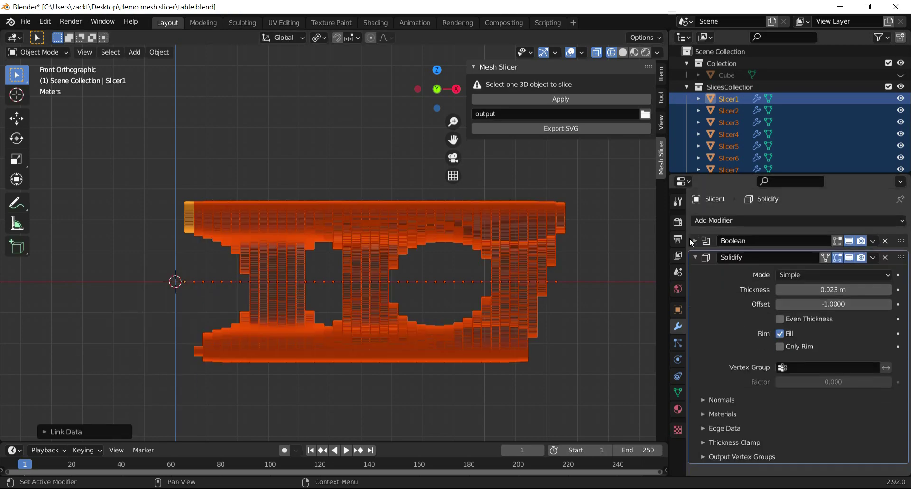
left_click(695, 257)
Switch to solid shading and examine the thickened slices of the whole table from several sides.
middle_click_drag(360, 247, 431, 301)
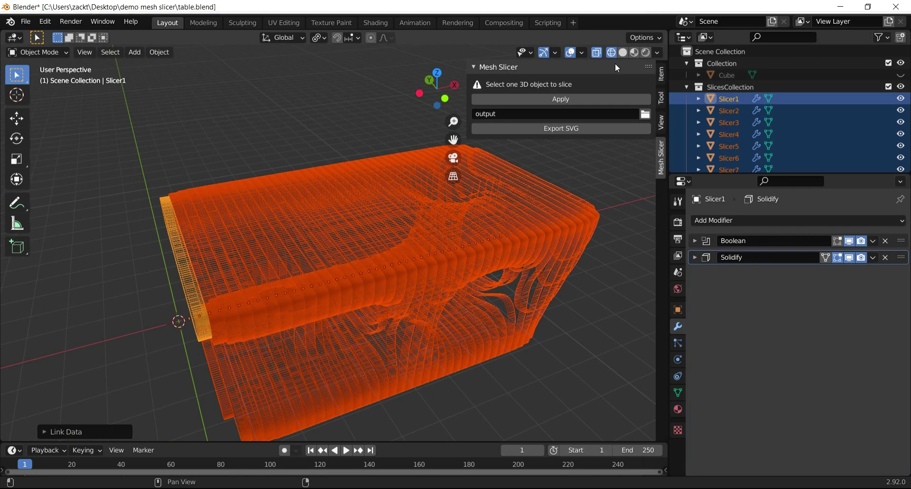
left_click(622, 54)
middle_click_drag(404, 195, 428, 210)
scroll(429, 210, "down", 3)
left_click(508, 270)
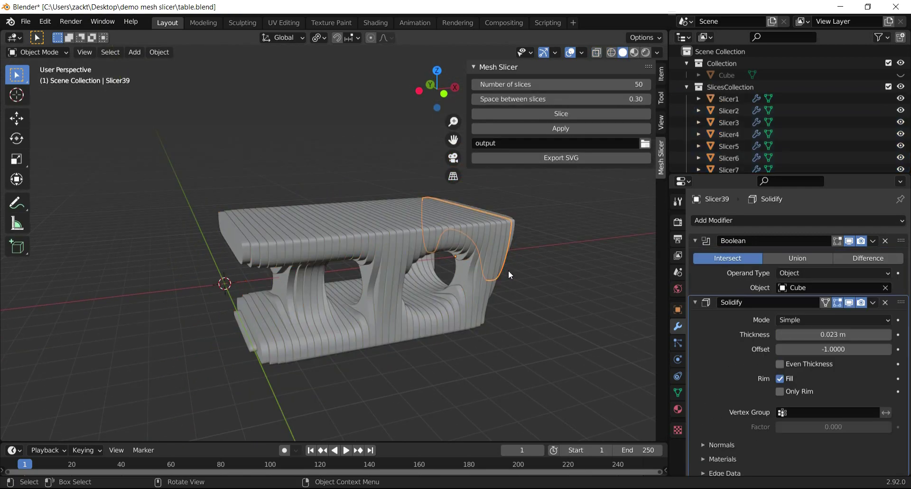
left_click(546, 287)
middle_click_drag(547, 286, 326, 289)
scroll(378, 288, "up", 5)
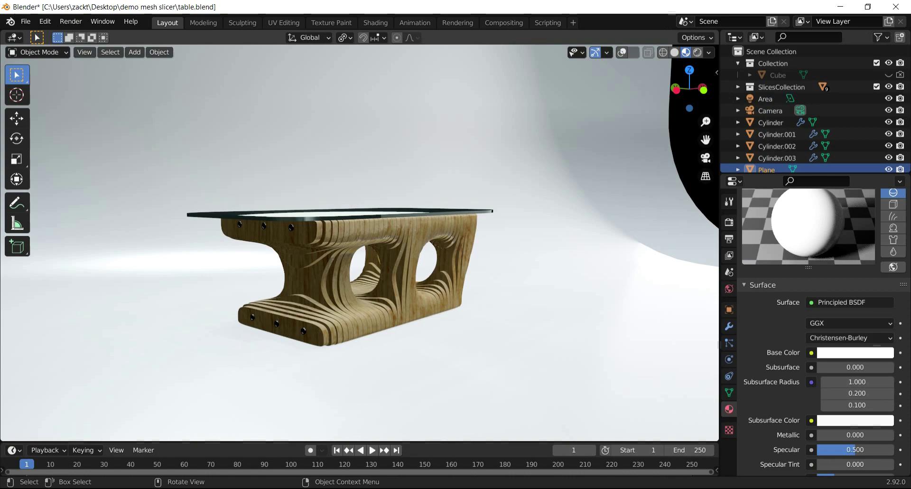
Examine the finished wood-textured table with its glass top and bolts in the material preview.
middle_click_drag(481, 256, 325, 244)
scroll(412, 274, "up", 6)
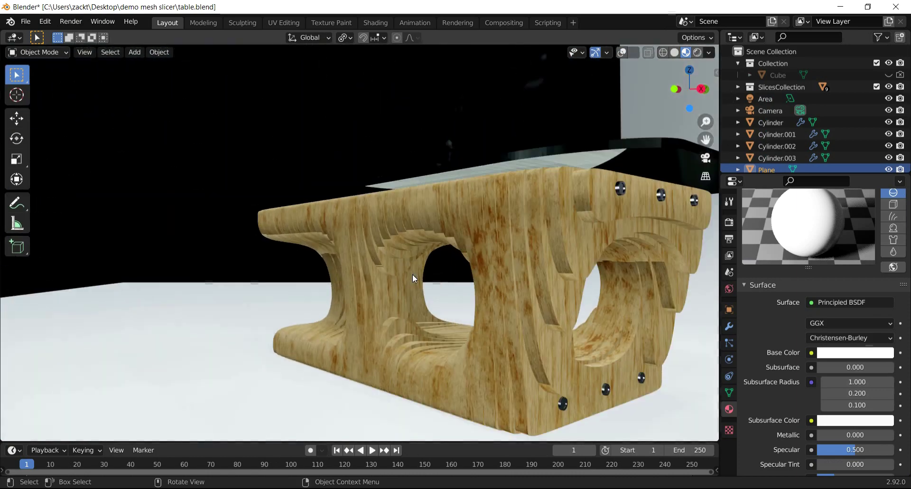
scroll(459, 284, "down", 4)
middle_click_drag(458, 285, 504, 291)
middle_click_drag(413, 288, 446, 382)
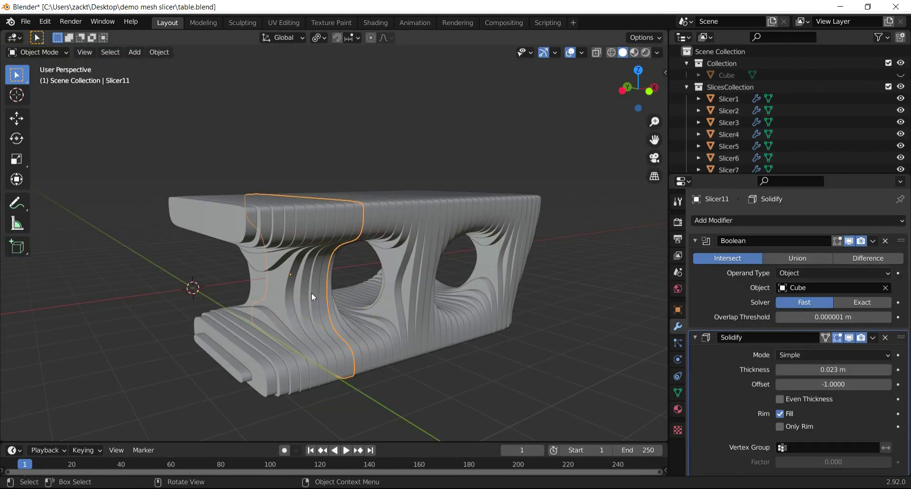
Remove the Solidify modifier from Slicer41, the outermost slice at the far end of the table.
mouse_move(312, 292)
middle_mouse_down()
mouse_move(314, 302)
mouse_move(315, 292)
mouse_move(560, 297)
mouse_move(380, 299)
mouse_move(446, 299)
mouse_move(442, 279)
mouse_move(466, 275)
middle_mouse_up()
left_click(313, 289)
scroll(441, 279, "up", 2)
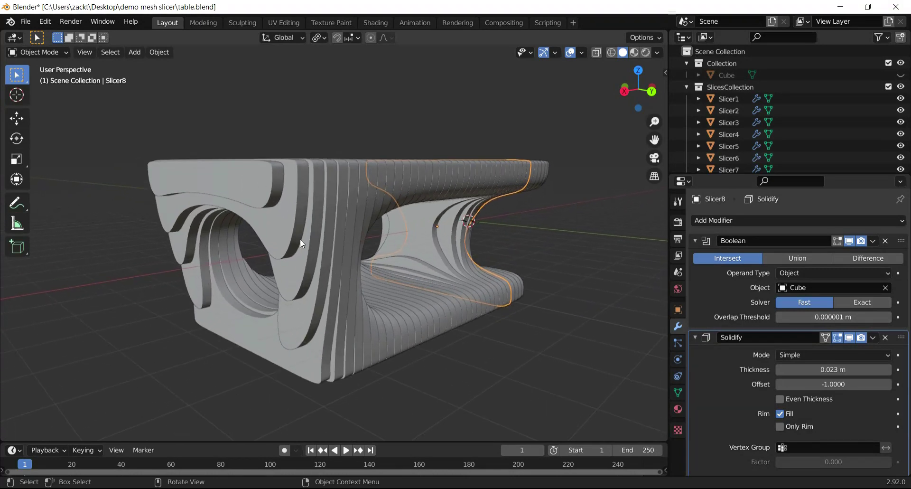
left_click(267, 185)
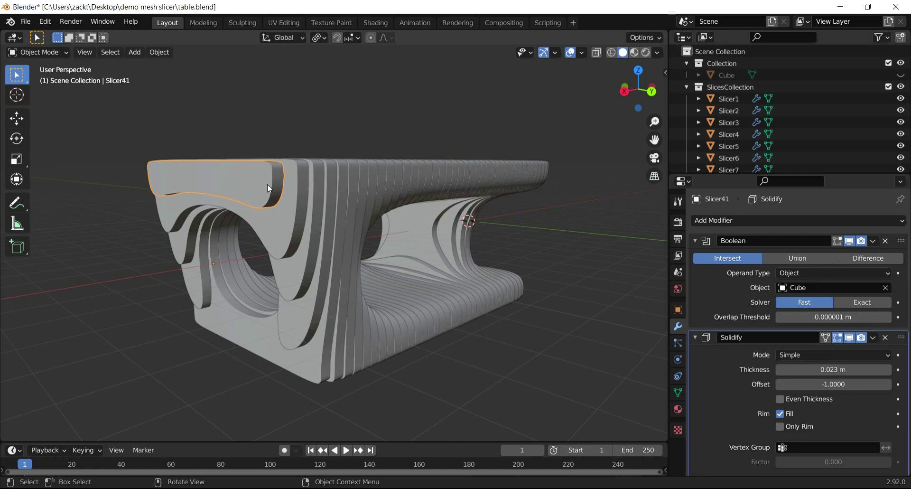
left_click(886, 338)
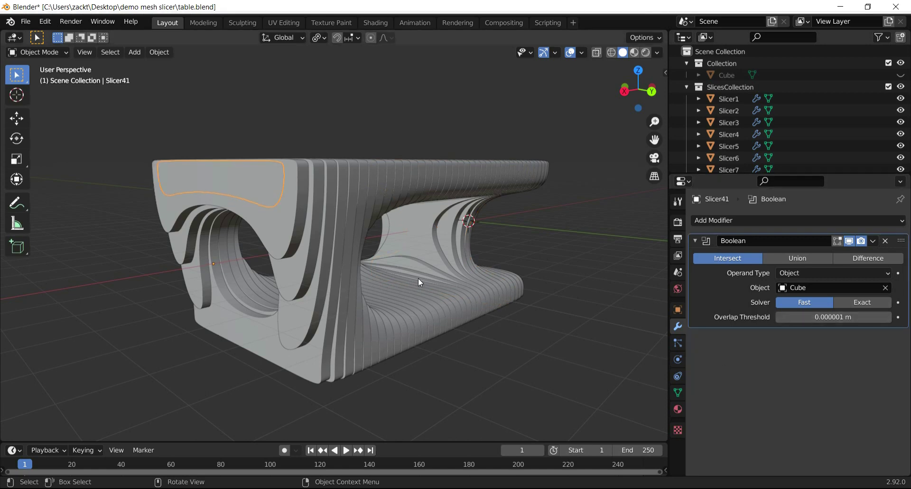
Select all the slices and link Slicer41's modifiers to them so that every slice loses its thickness.
scroll(471, 239, "down", 1)
key("shift+b")
left_click_drag(554, 129, 138, 375)
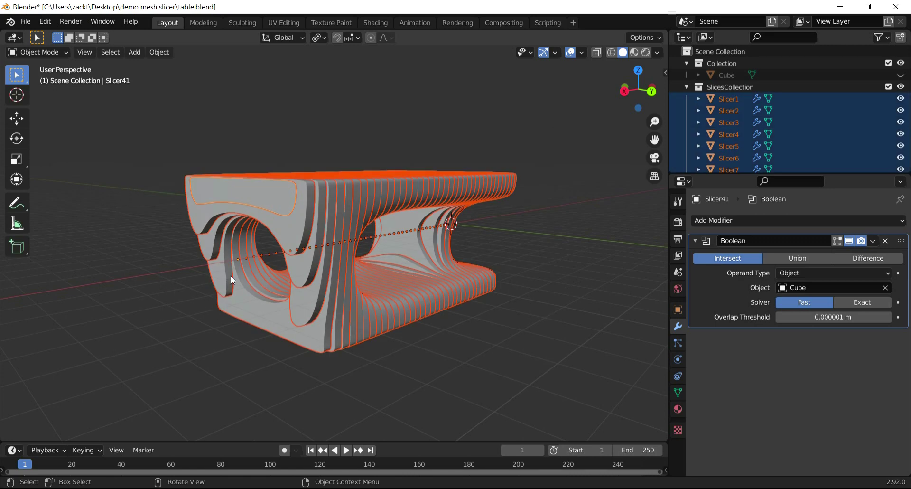
key("ctrl+l")
left_click(231, 275)
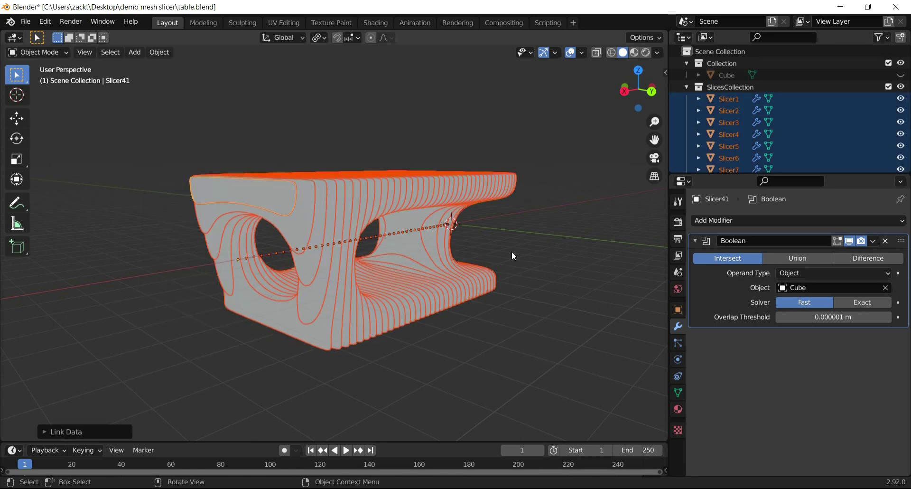
left_click(512, 251)
left_click(267, 198)
mouse_move(432, 230)
middle_mouse_down()
mouse_move(407, 244)
mouse_move(346, 242)
mouse_move(385, 246)
mouse_move(442, 233)
middle_mouse_up()
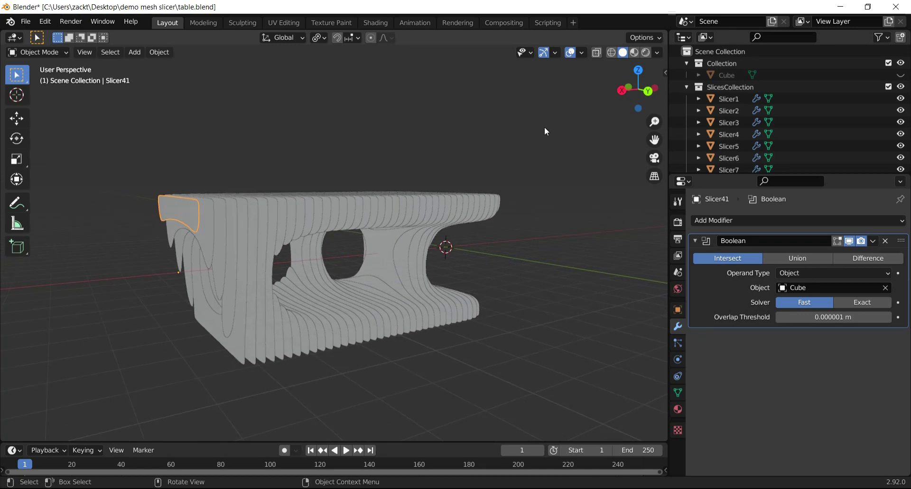
Apply the slices with Mesh Slicer to turn them into curve outlines.
key("n")
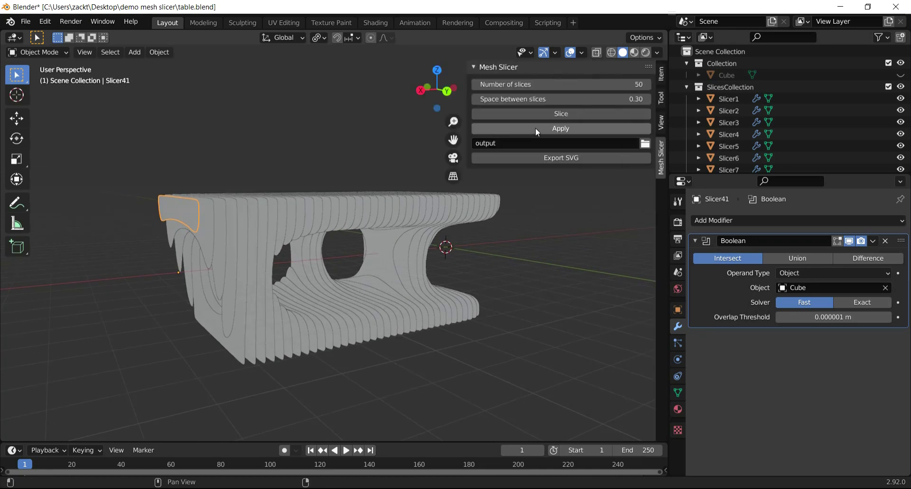
left_click(570, 128)
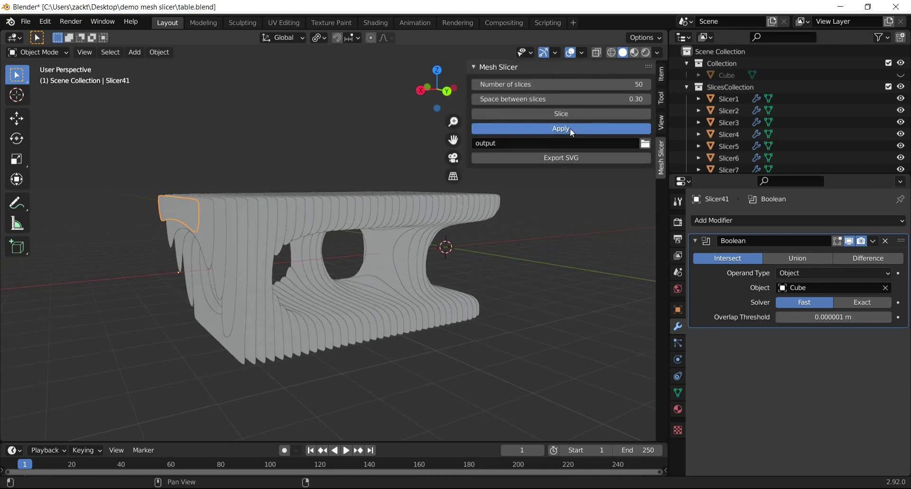
middle_click_drag(250, 240, 310, 270)
left_click(545, 250)
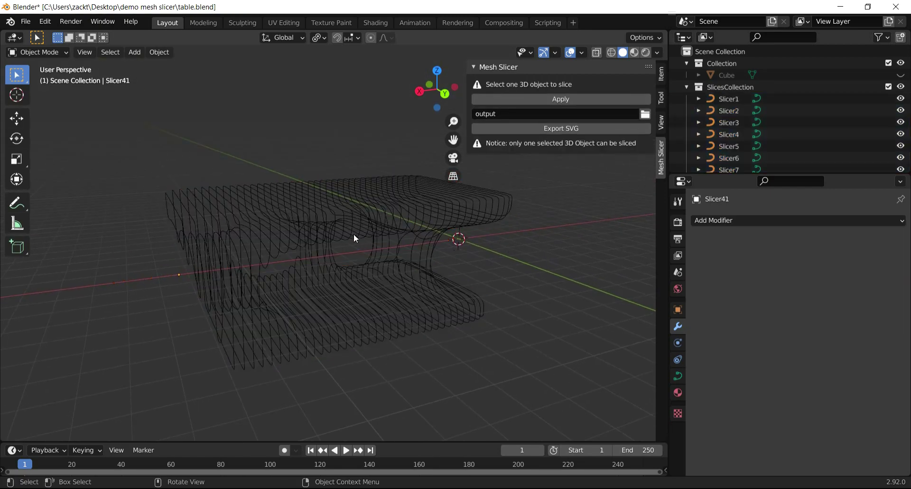
Select individual slice outlines along the table and look through the slices collection to examine the separate curves.
key("z")
left_click(316, 215)
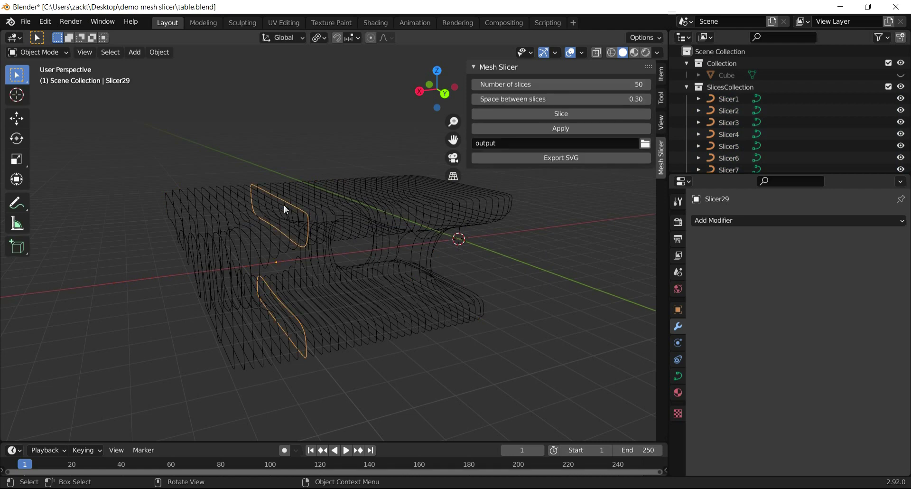
left_click(269, 205)
left_click(247, 205)
left_click(213, 211)
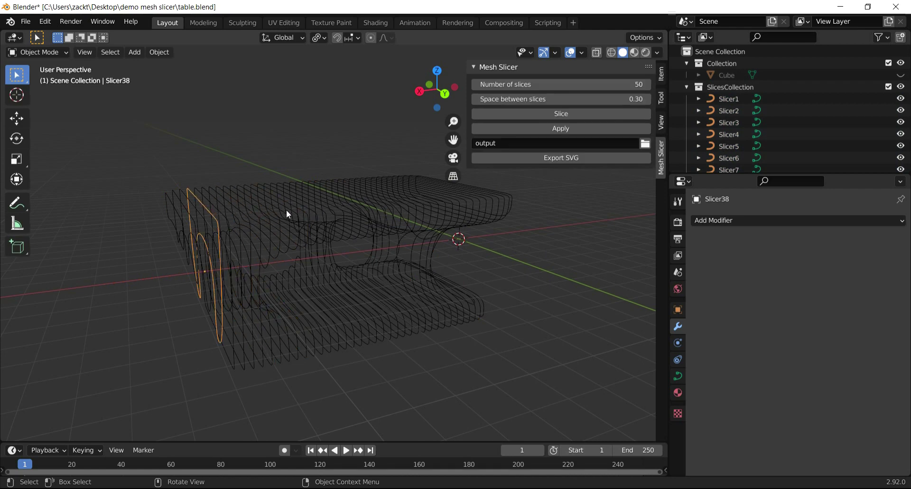
left_click(299, 203)
left_click(408, 197)
left_click(458, 195)
left_click(511, 195)
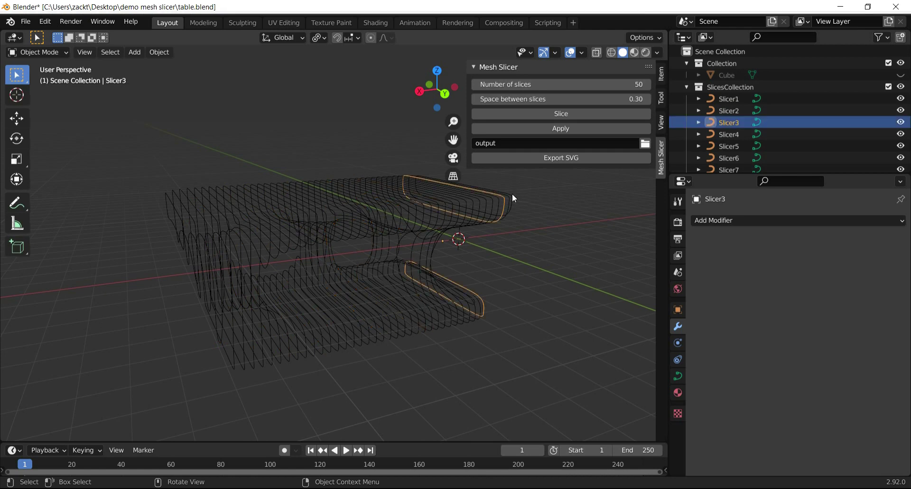
left_click(515, 198)
scroll(716, 126, "down", 5)
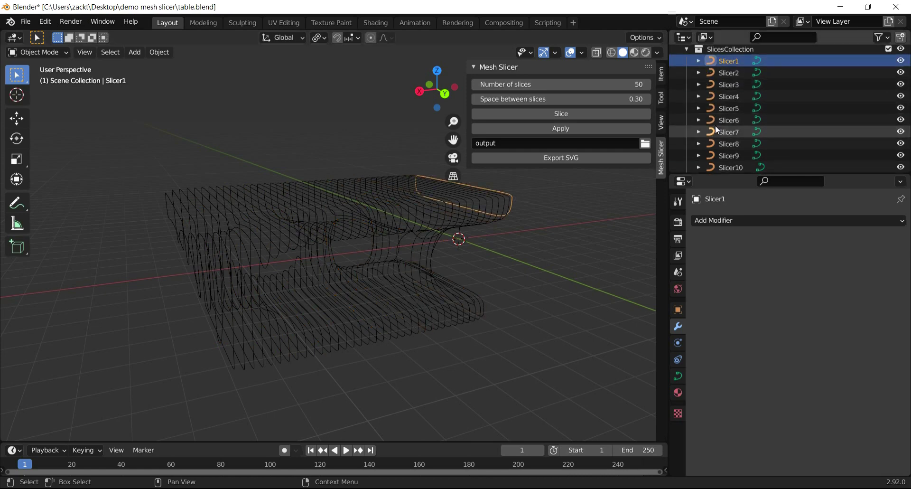
Select all slice curves in front view and set the SVG output file to Slices in the demo mesh slicer folder.
middle_click_drag(568, 170, 448, 196, "shift")
key("KP_1")
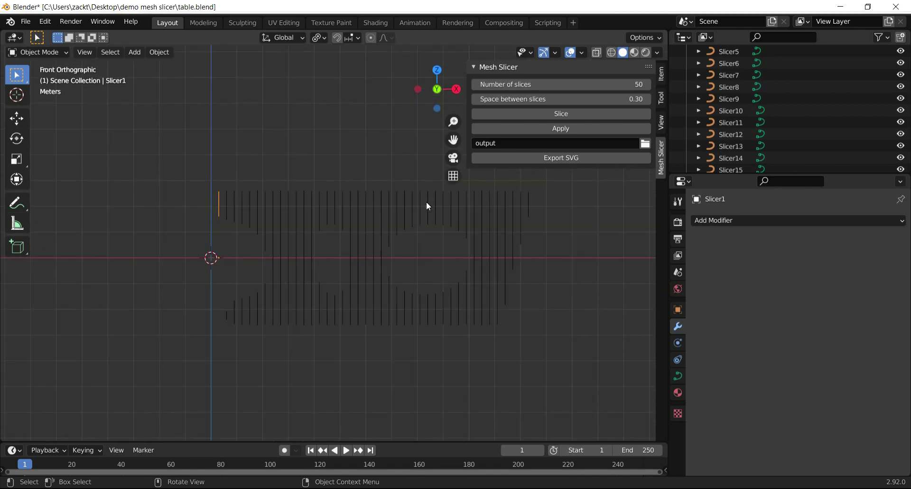
left_click_drag(157, 161, 606, 375)
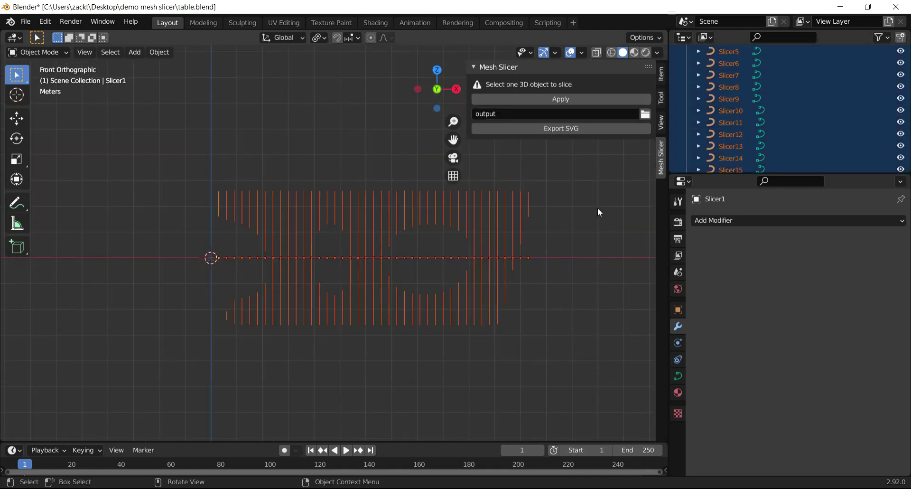
left_click(646, 114)
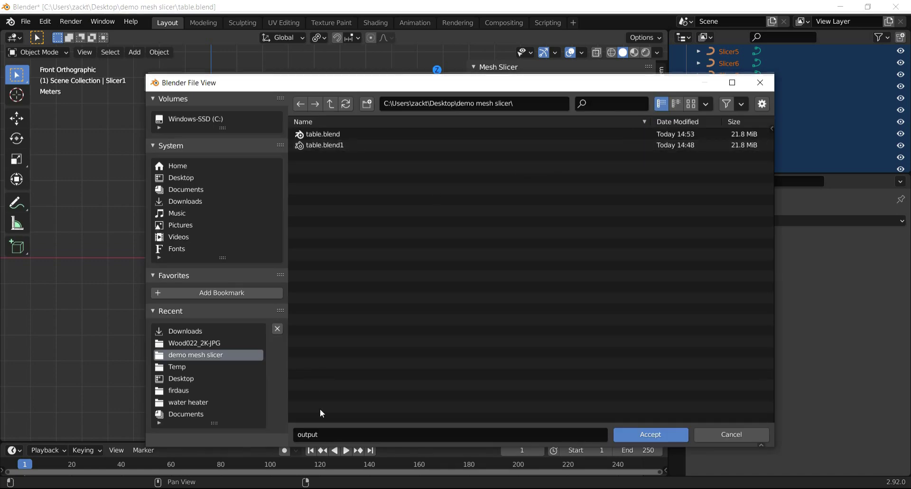
left_click(337, 435)
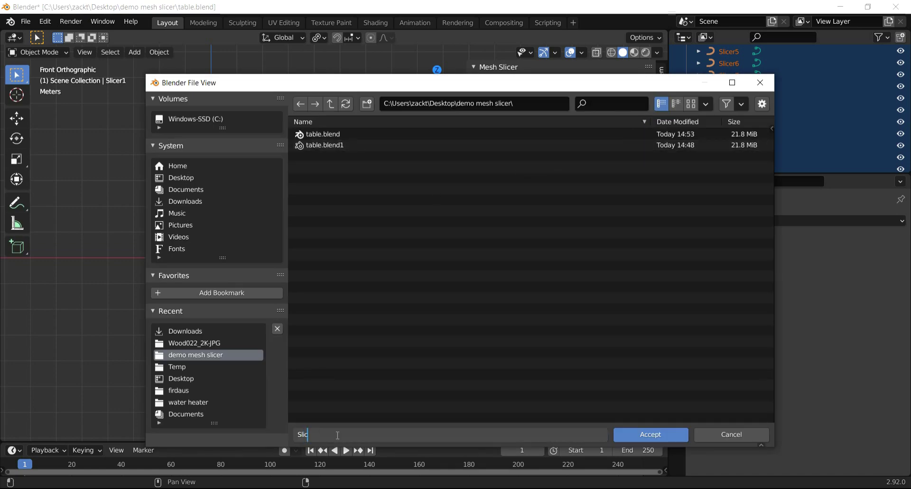
left_click(461, 365)
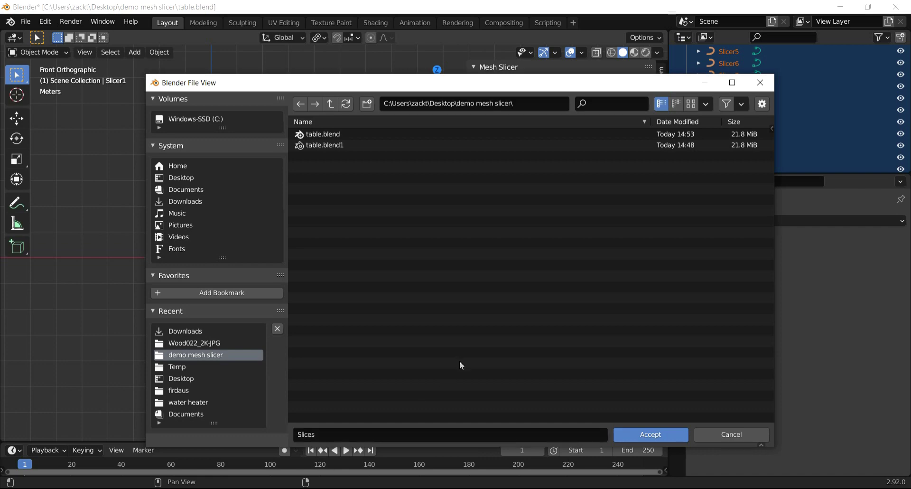
left_click(648, 433)
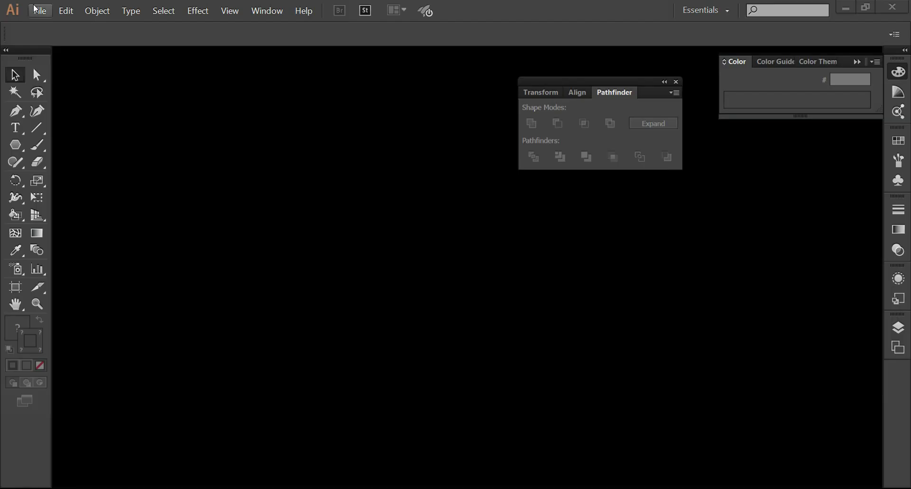
Switch to Illustrator and open the Slices SVG file from the demo mesh slicer folder on the Desktop.
left_click(40, 11)
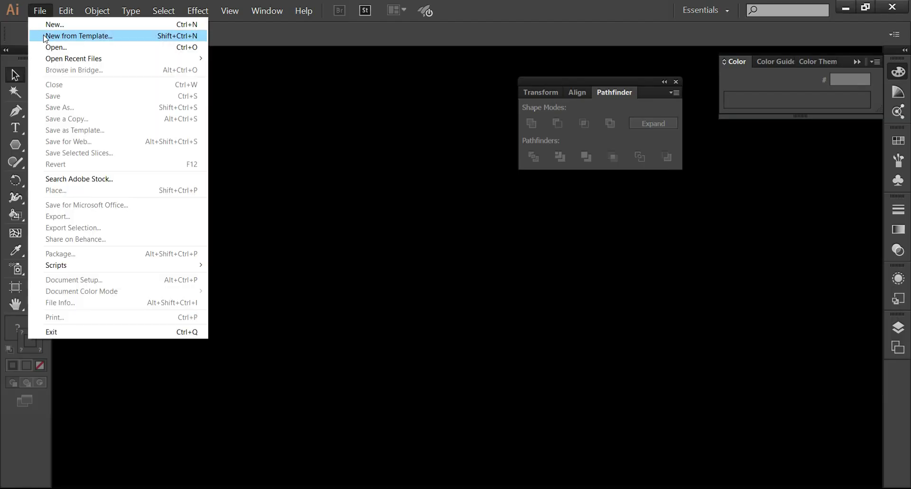
left_click(53, 47)
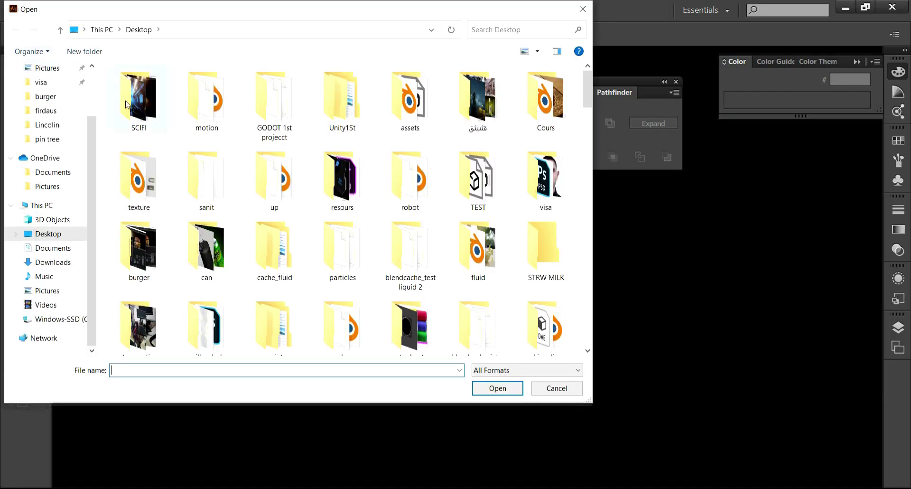
scroll(483, 266, "down", 5)
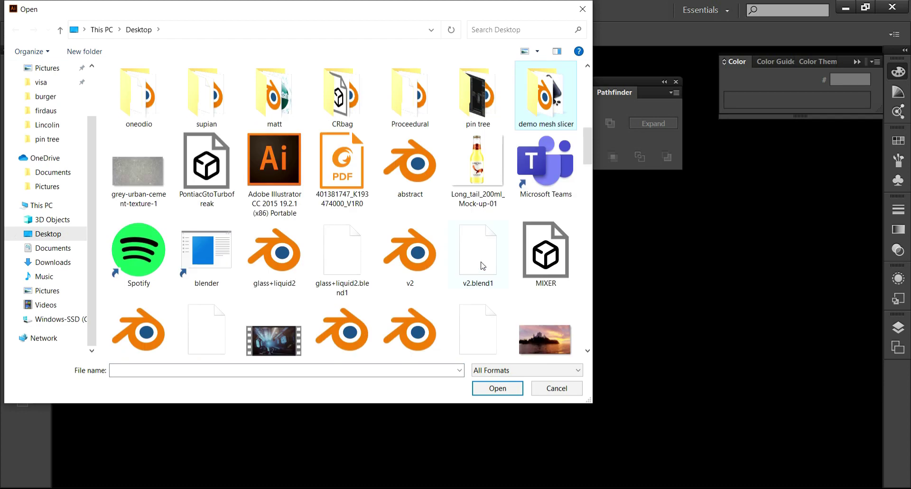
double_click(553, 117)
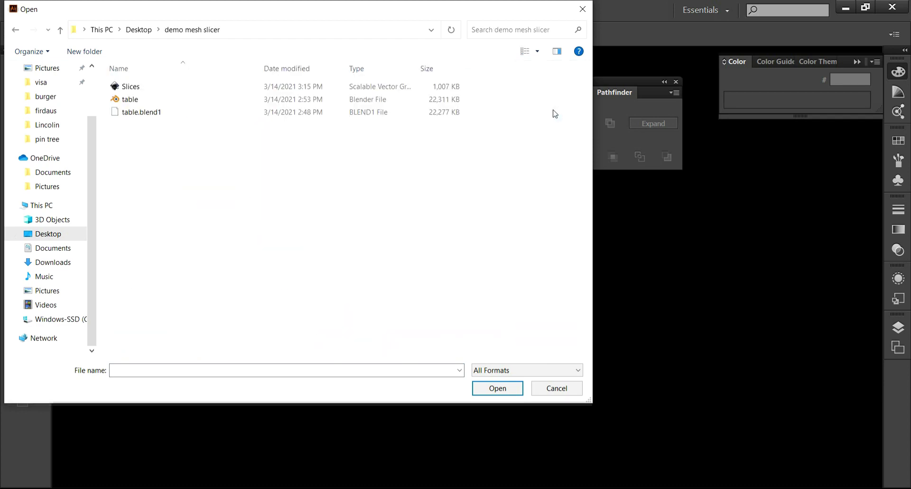
left_click(125, 88)
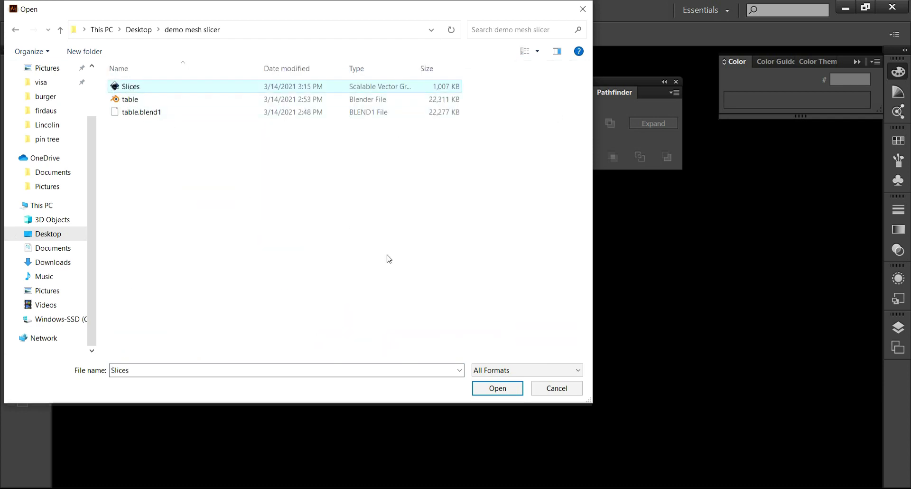
left_click(496, 388)
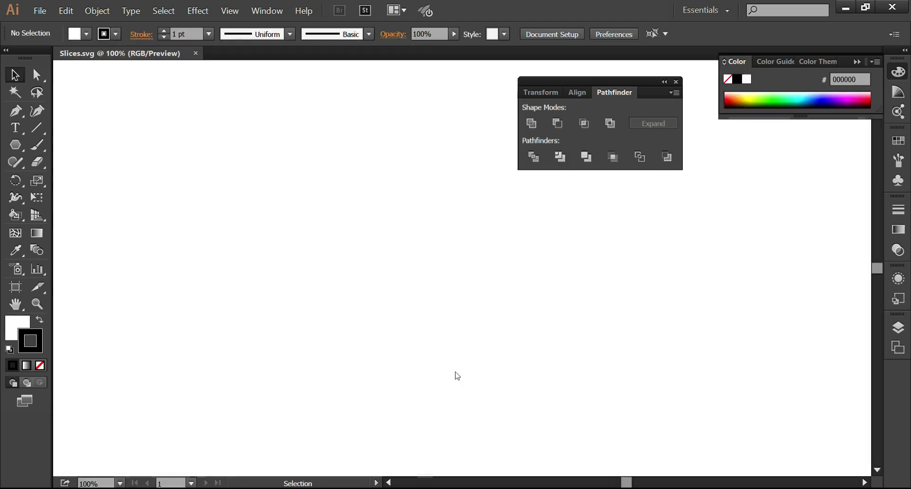
Select all the imported slice outlines and enlarge them together proportionally to about four times their size.
key("ctrl+minus")
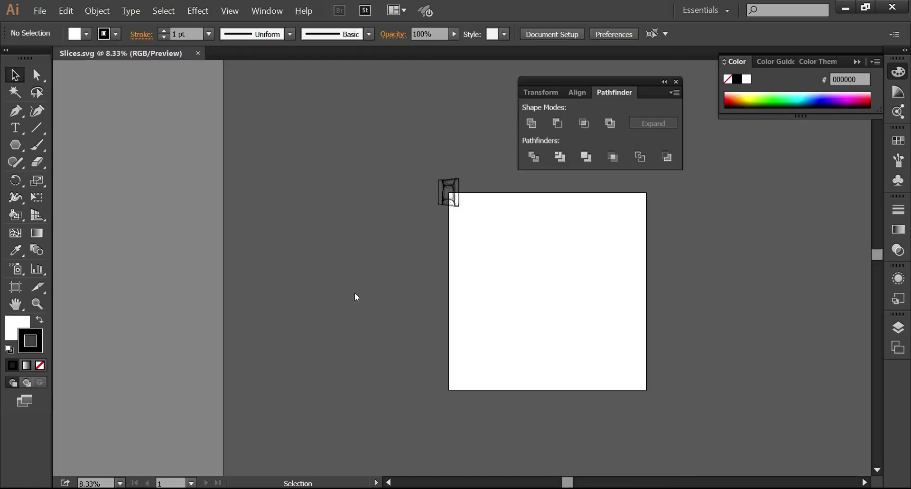
left_click_drag(380, 142, 497, 241)
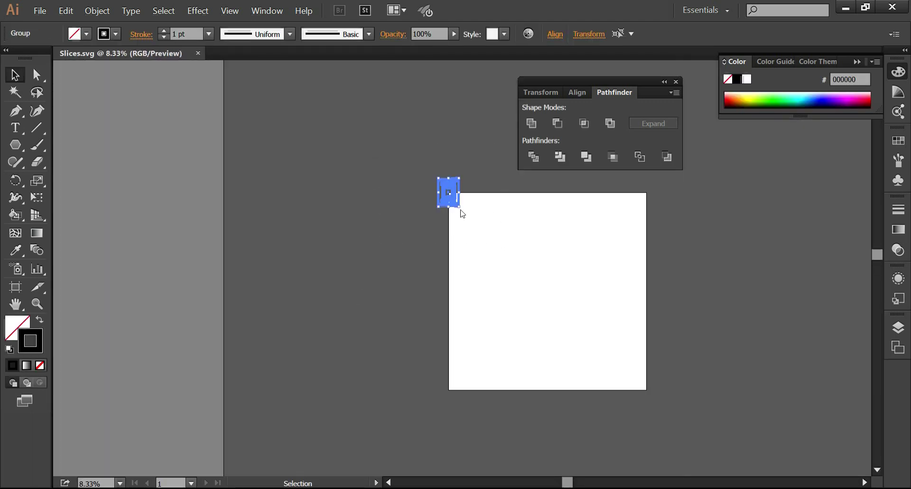
left_click_drag(461, 209, 619, 305)
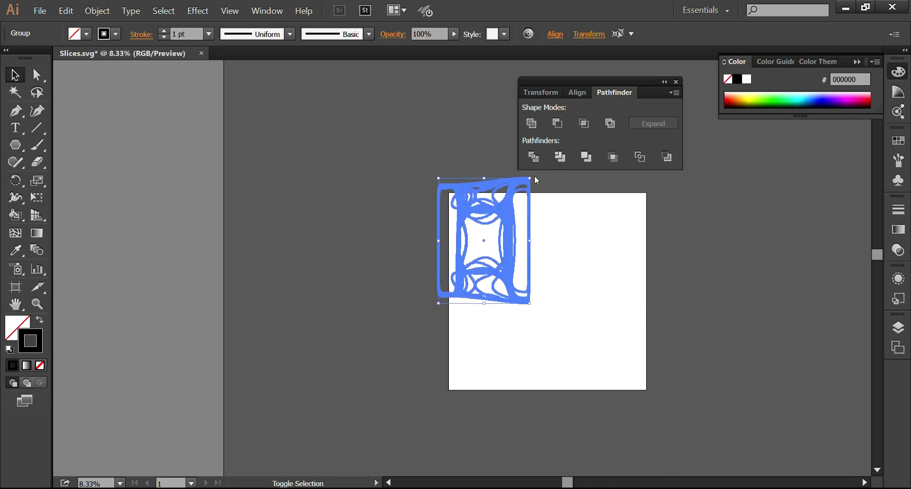
Rotate the slice outlines a quarter turn clockwise and move them fully onto the artboard.
left_click_drag(535, 177, 578, 303)
left_click_drag(520, 285, 583, 321)
left_click(646, 279)
scroll(626, 277, "up", 2, "alt")
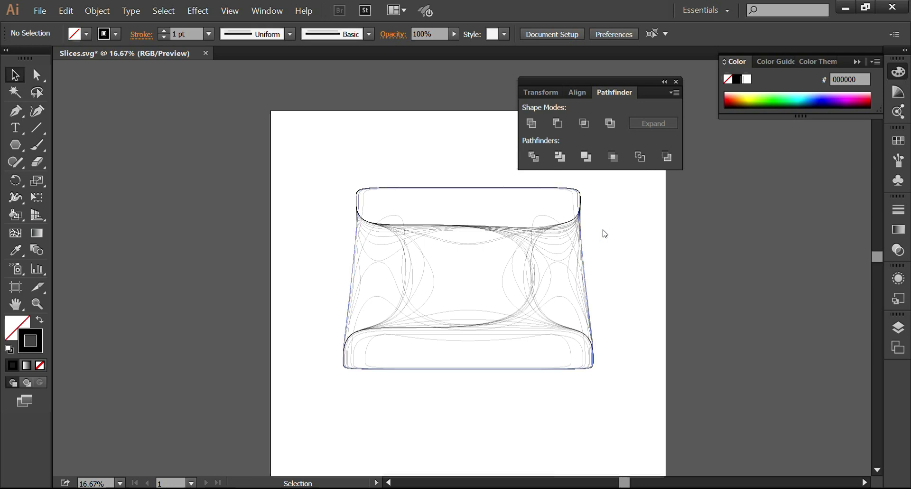
Expand Layer 1 and hide all of its slice sublayers, from Slicer41 down to Slicer1.
left_click(895, 326)
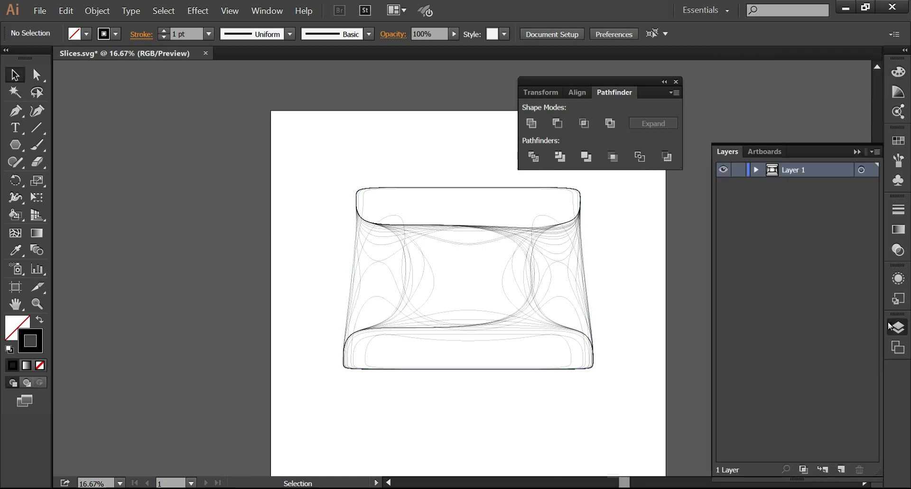
left_click(754, 170)
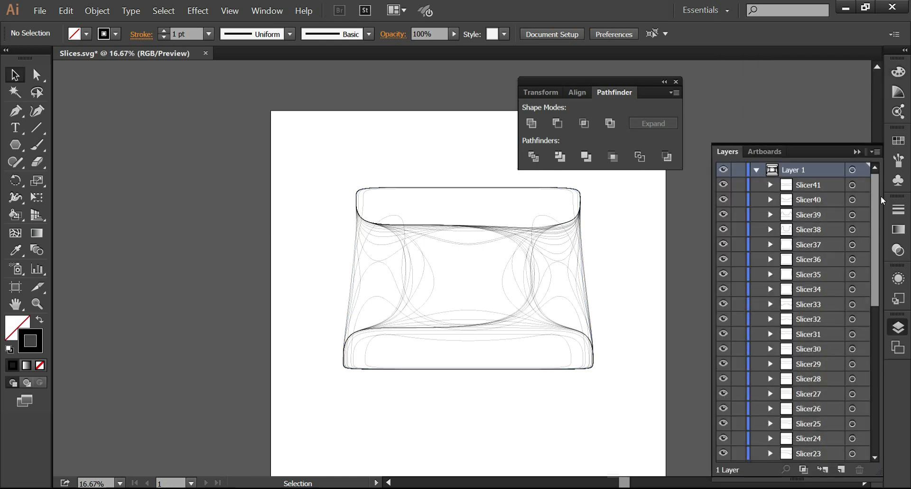
left_click_drag(882, 200, 885, 401)
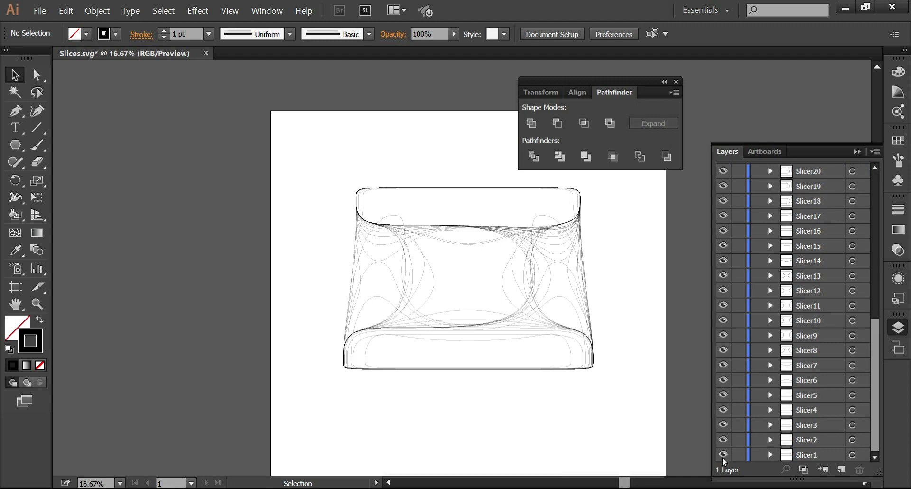
scroll(723, 373, "up", 10)
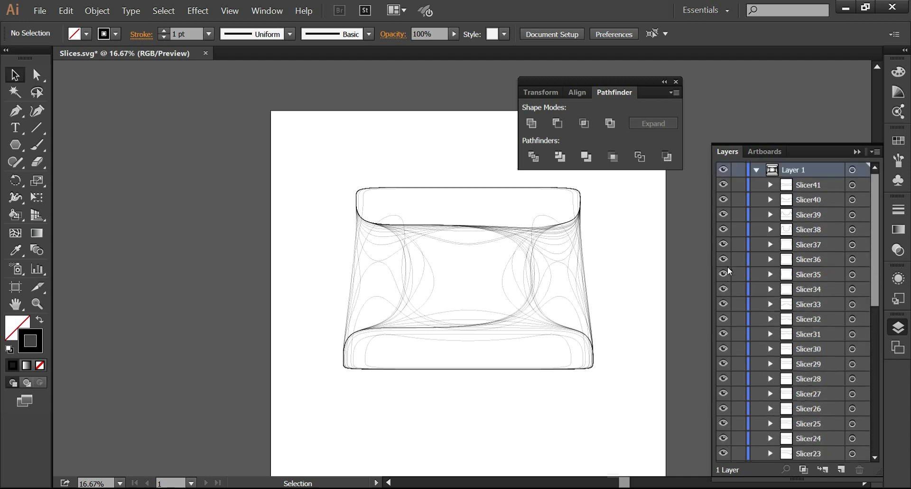
left_click_drag(724, 189, 725, 453)
scroll(725, 431, "down", 4)
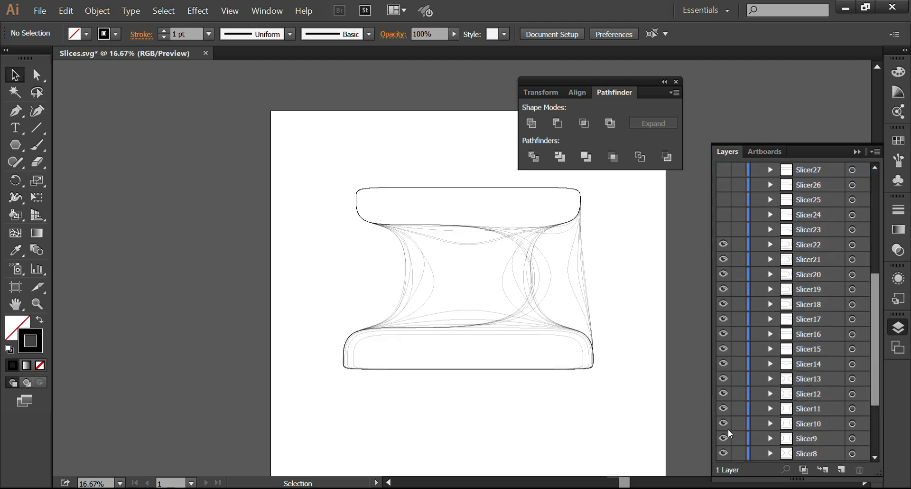
scroll(725, 403, "up", 3)
left_click_drag(725, 280, 725, 451)
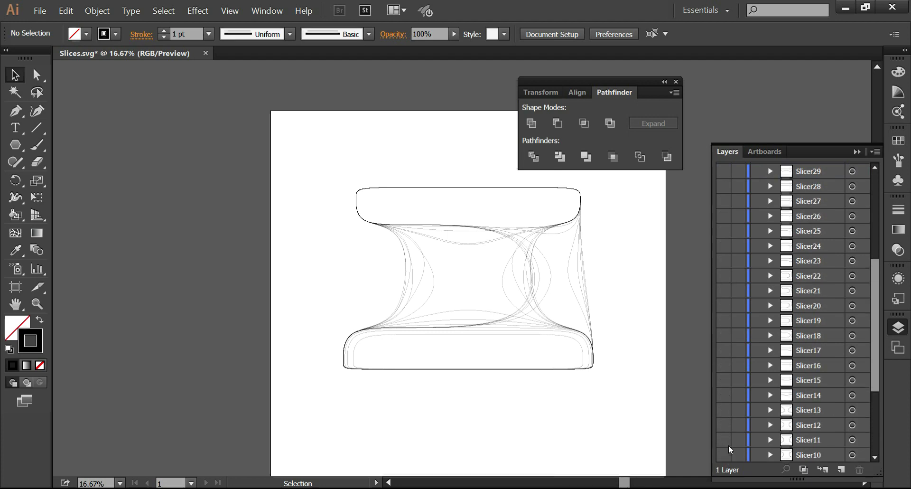
scroll(731, 422, "down", 9)
left_click_drag(724, 335, 724, 456)
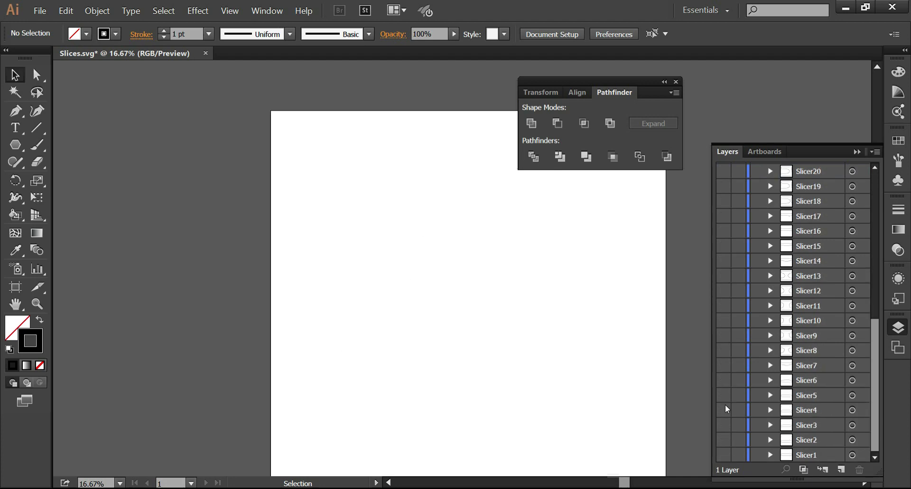
Make the slice sublayers visible again one after another, from Slicer1 up to Slicer15.
left_click(724, 455)
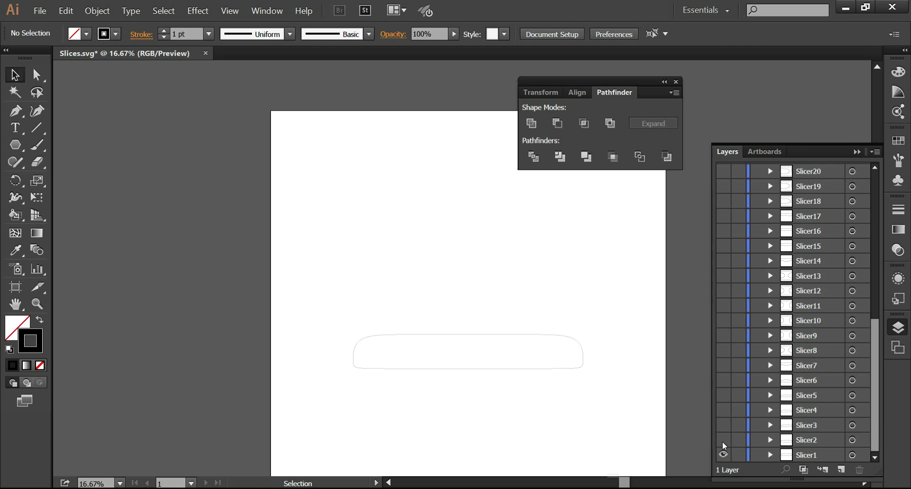
left_click(724, 440)
left_click(724, 425)
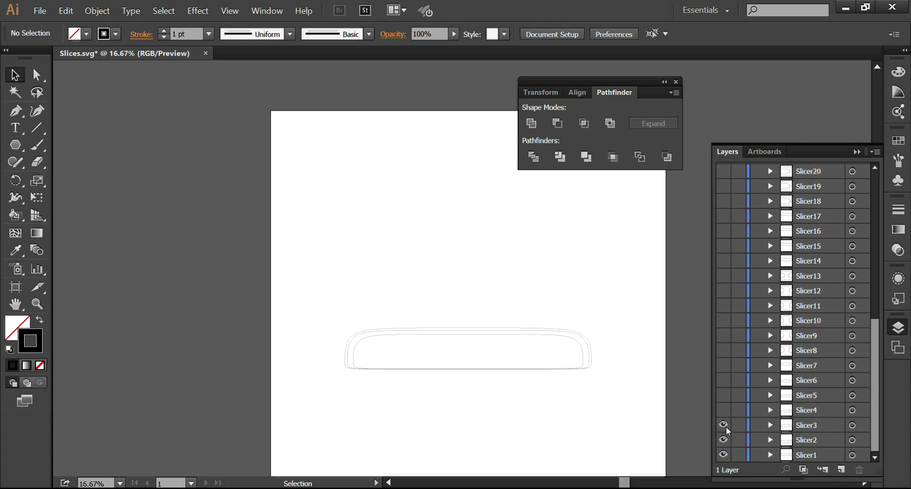
left_click(724, 410)
left_click(724, 394)
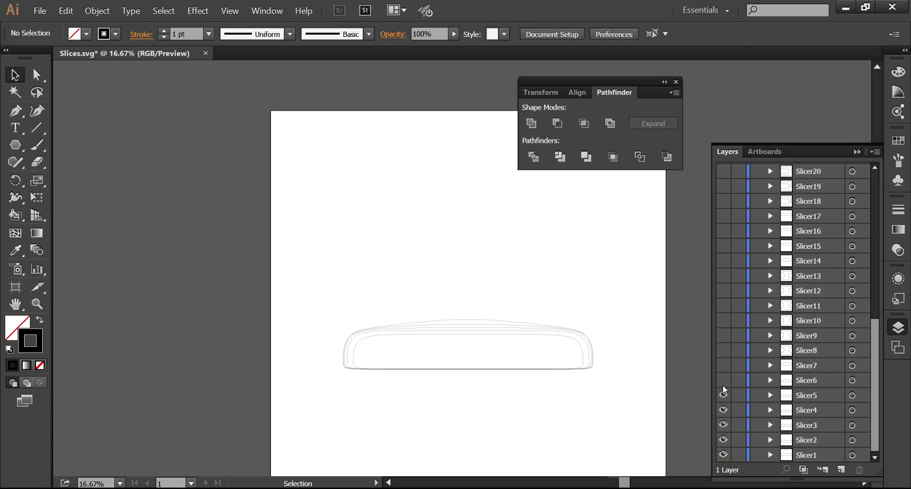
left_click(723, 380)
left_click(724, 365)
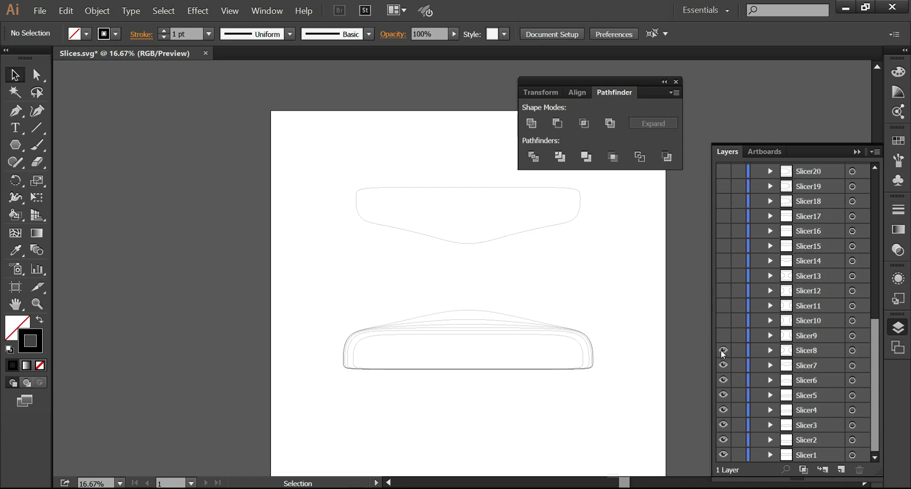
left_click(723, 350)
left_click(723, 320)
left_click(724, 306)
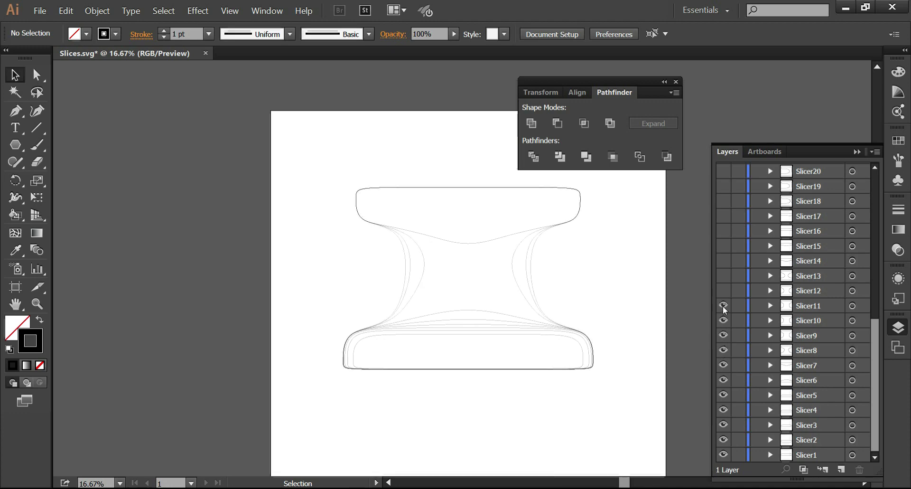
left_click(723, 290)
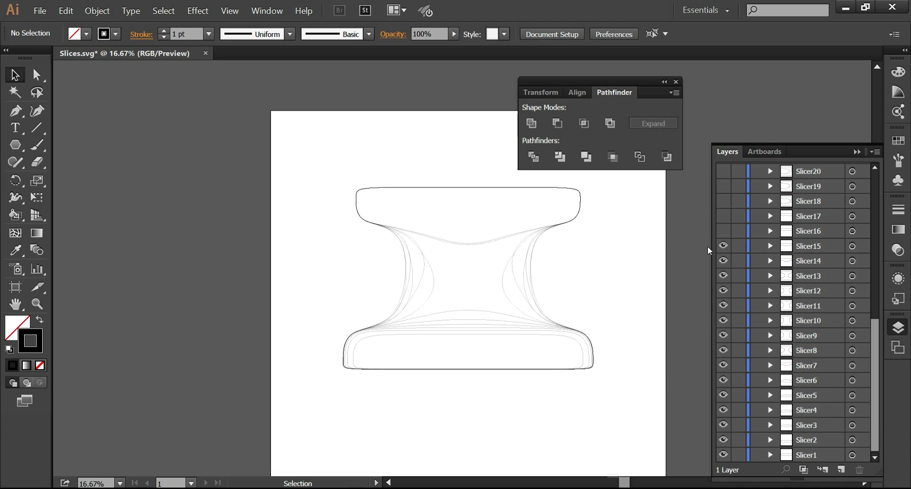
Separate one slice outline with inward-curving sides from the stack by moving it horizontally to the empty area beside the artboard.
left_click(575, 191)
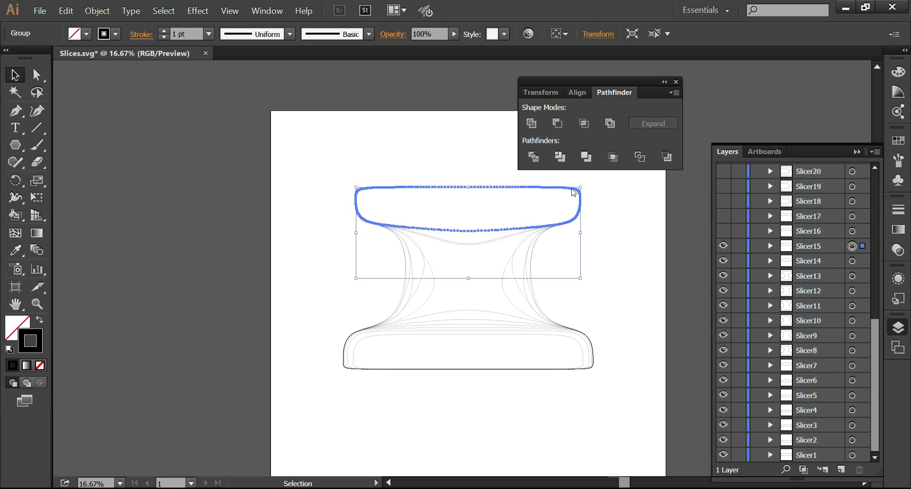
left_click_drag(533, 261, 234, 264)
left_click(271, 149)
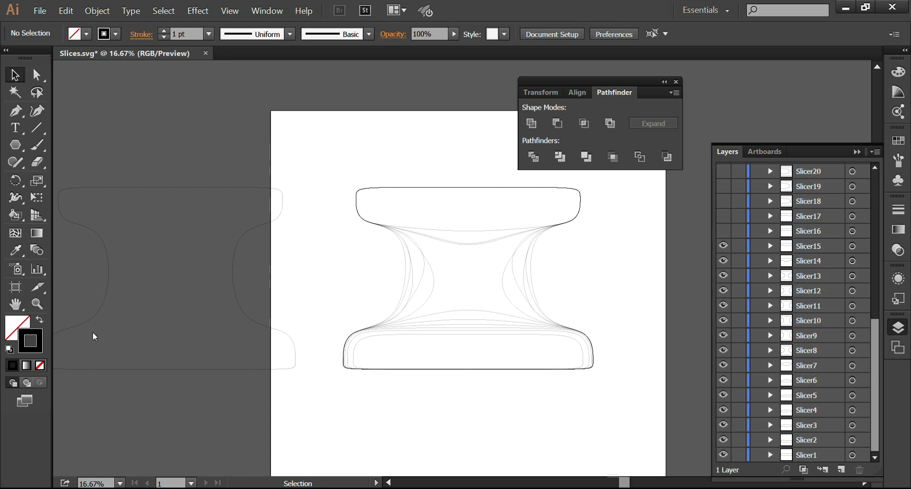
key("space")
left_click_drag(335, 283, 486, 290)
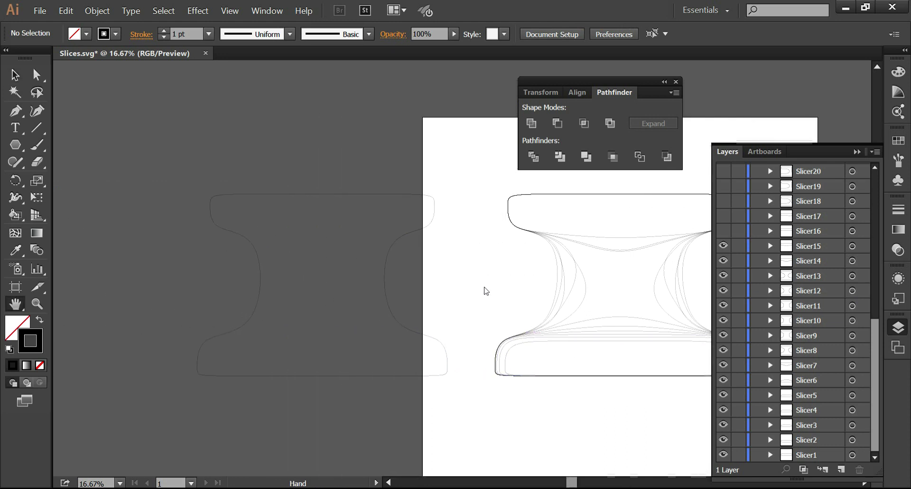